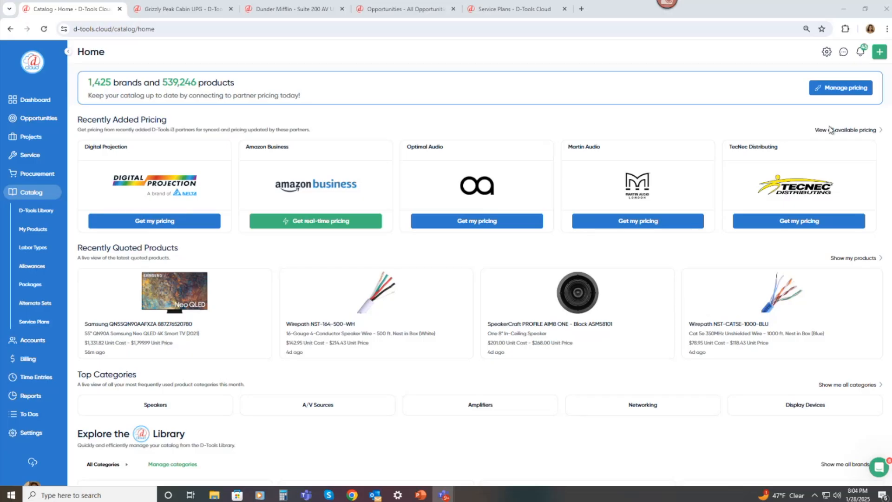
# Open the Manage My Pricing dialog and switch from the My Pricing list to the Available Pricing list.
pyautogui.click(850, 89)
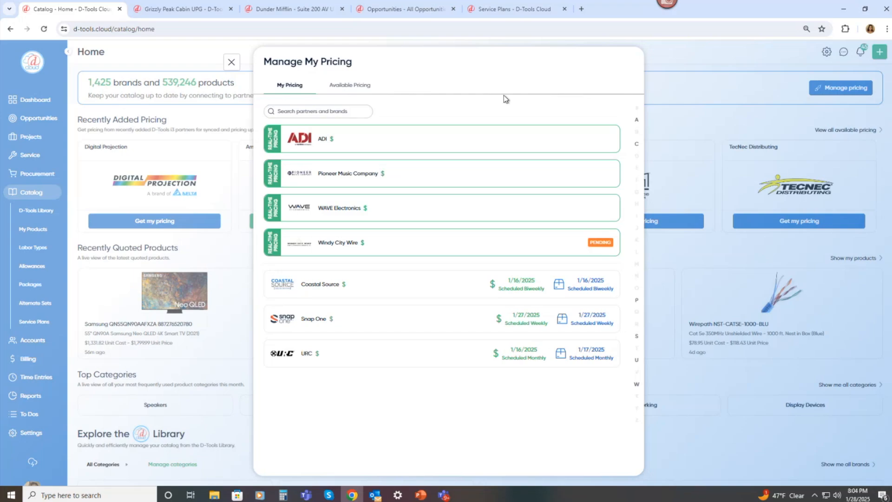
pyautogui.click(334, 88)
pyautogui.click(286, 93)
pyautogui.click(349, 93)
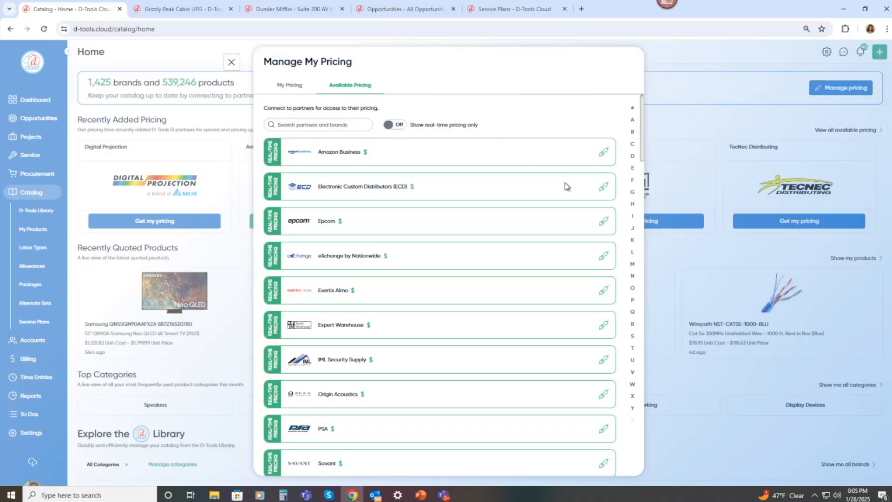
# Begin connecting Exertis Almo pricing by accepting the pricing disclaimer, then close the account connection form.
pyautogui.click(605, 292)
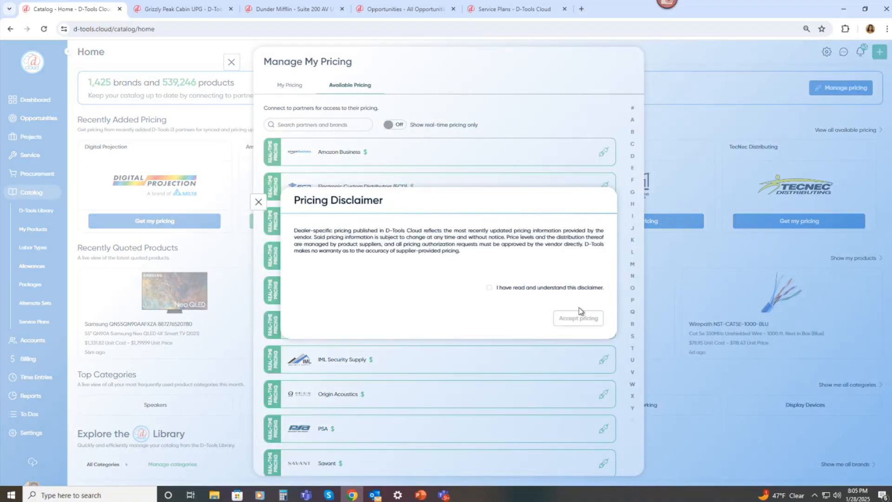
pyautogui.click(490, 288)
pyautogui.click(564, 319)
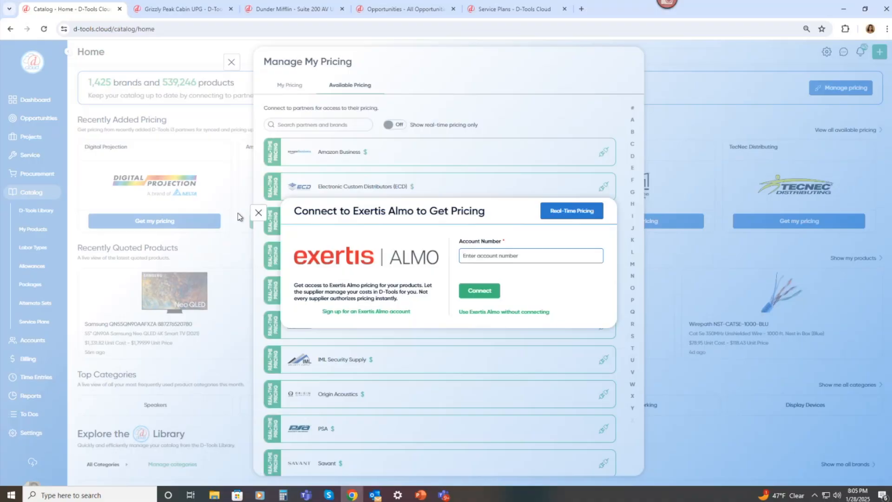
pyautogui.click(258, 212)
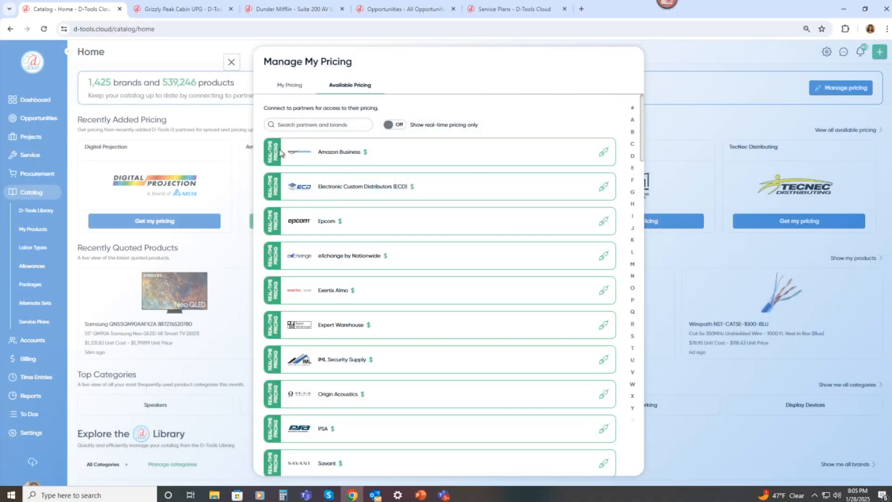
# Scroll through the available pricing partners and their scheduled update dates, then close the pricing dialog.
pyautogui.scroll(-1, 270, 202)
pyautogui.scroll(-3, 269, 204)
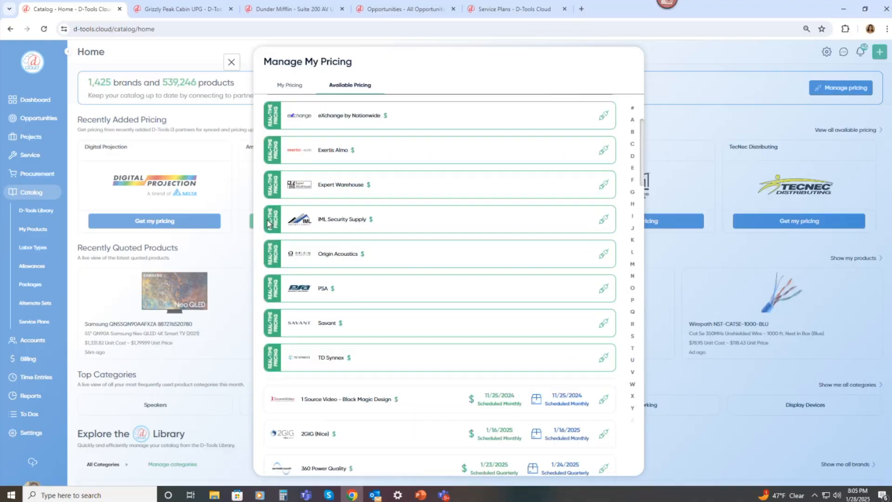
pyautogui.scroll(-1, 267, 224)
pyautogui.scroll(-3, 267, 227)
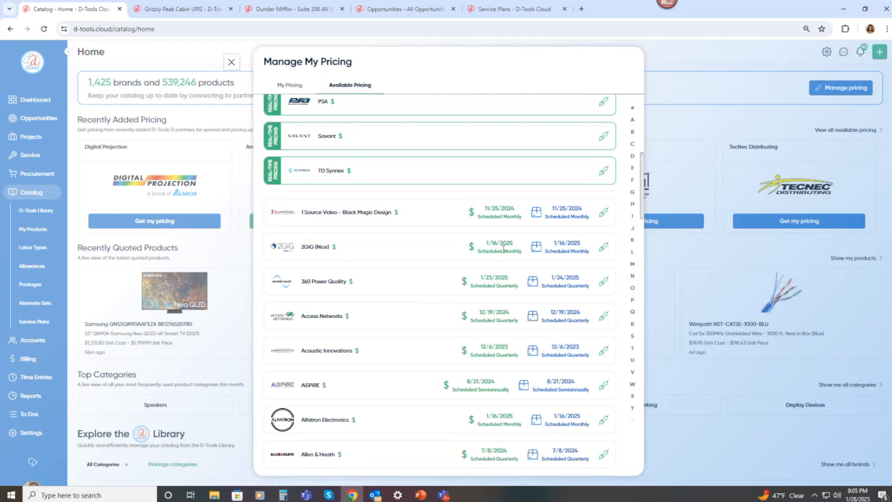
pyautogui.scroll(-1, 507, 252)
pyautogui.scroll(-2, 506, 252)
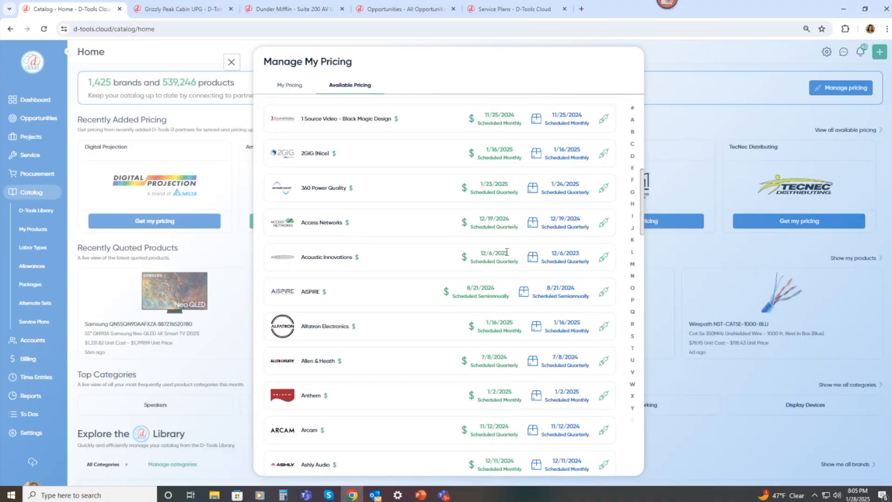
pyautogui.scroll(-1, 507, 252)
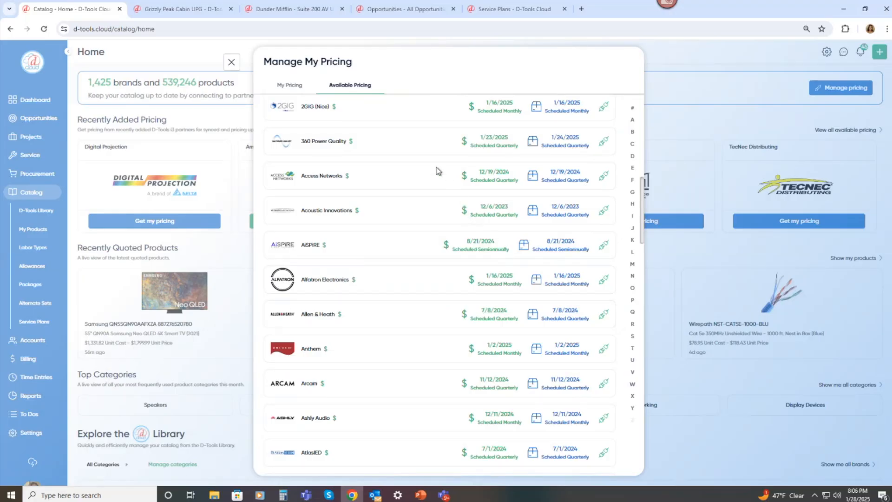
pyautogui.click(232, 64)
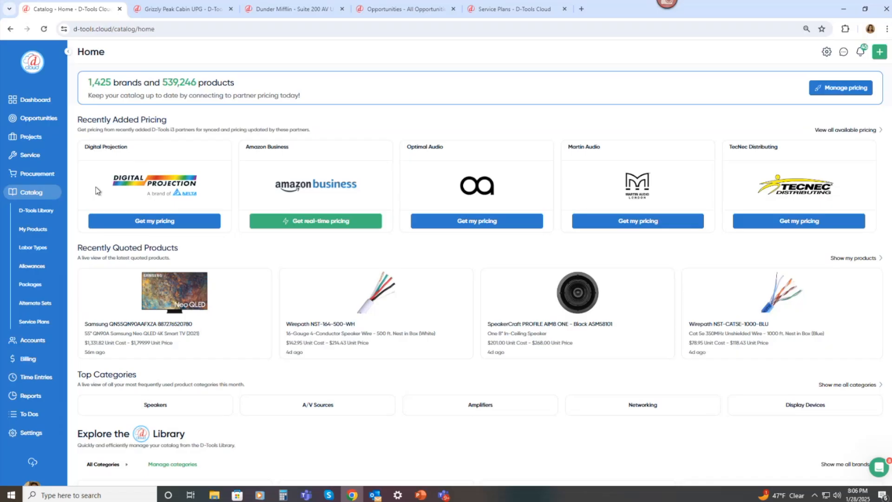
# Search the D-Tools Library for 2GIG and add the 2GIG-TS1-DESK and 2GIG-FT6-345 products to the catalog.
pyautogui.click(51, 213)
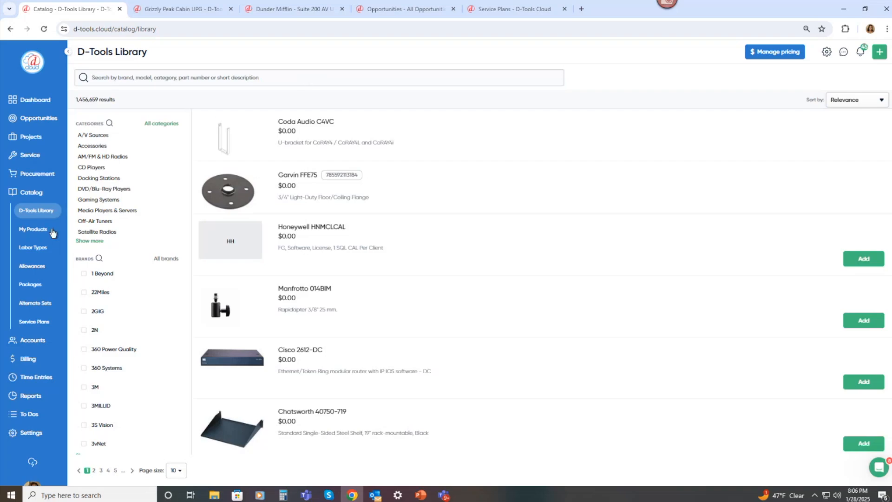
pyautogui.click(221, 80)
pyautogui.write('2')
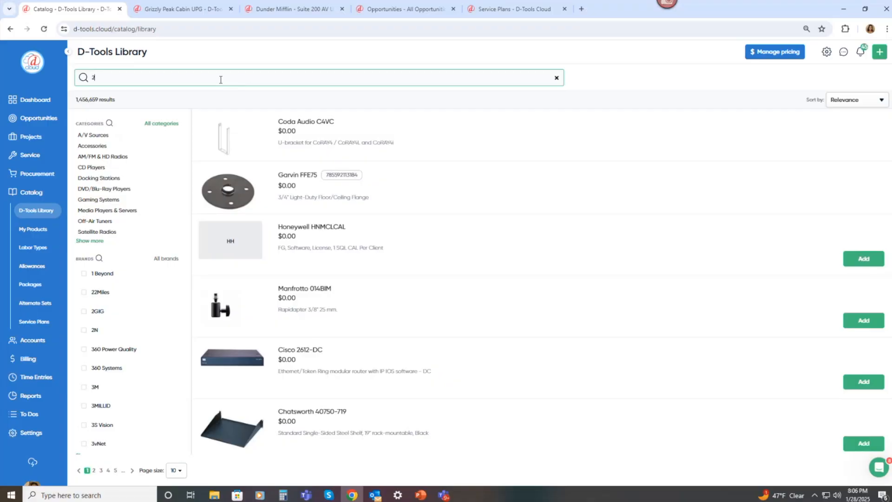
pyautogui.write('GIG')
pyautogui.press('Return')
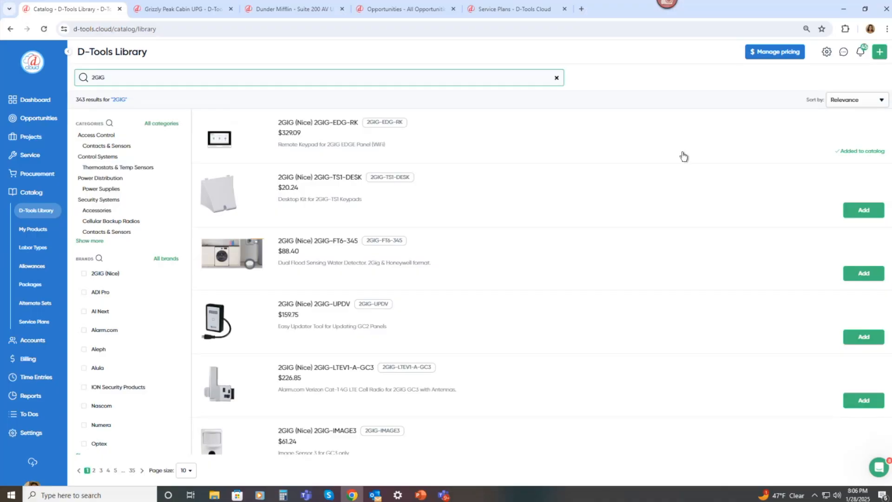
pyautogui.click(858, 213)
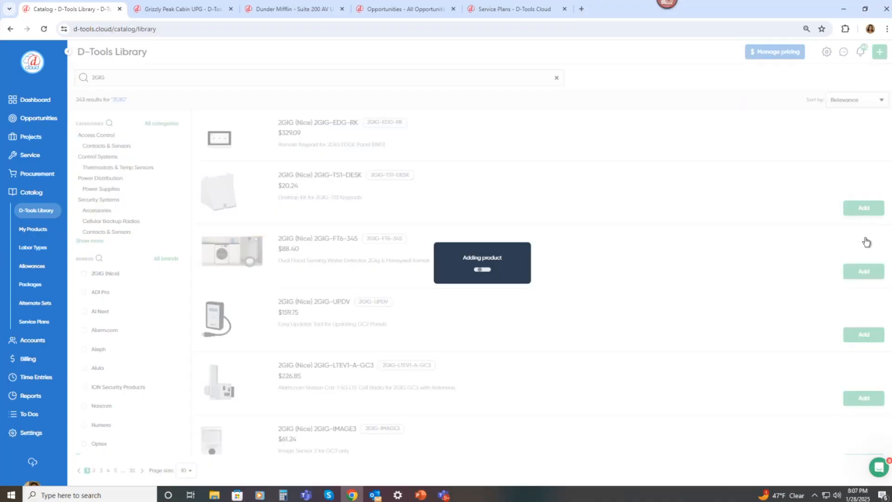
pyautogui.click(861, 261)
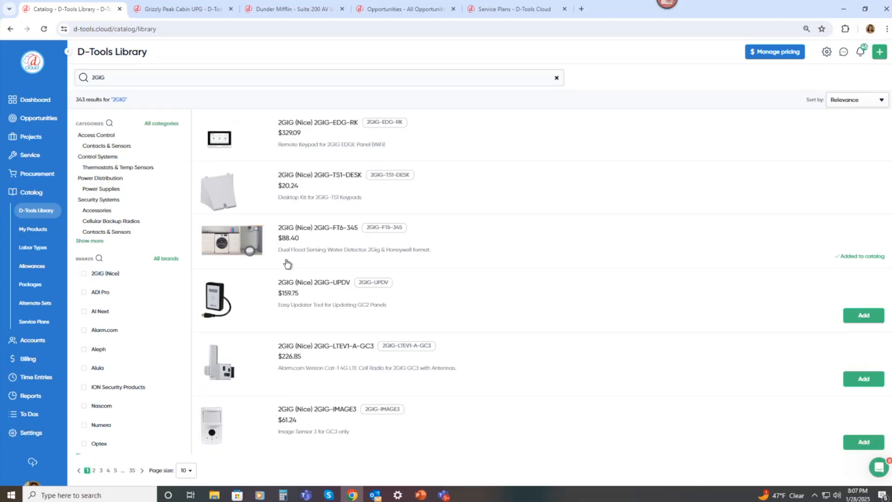
# Open My Products and start the Import Products wizard for importing, then close it without uploading a file.
pyautogui.click(48, 236)
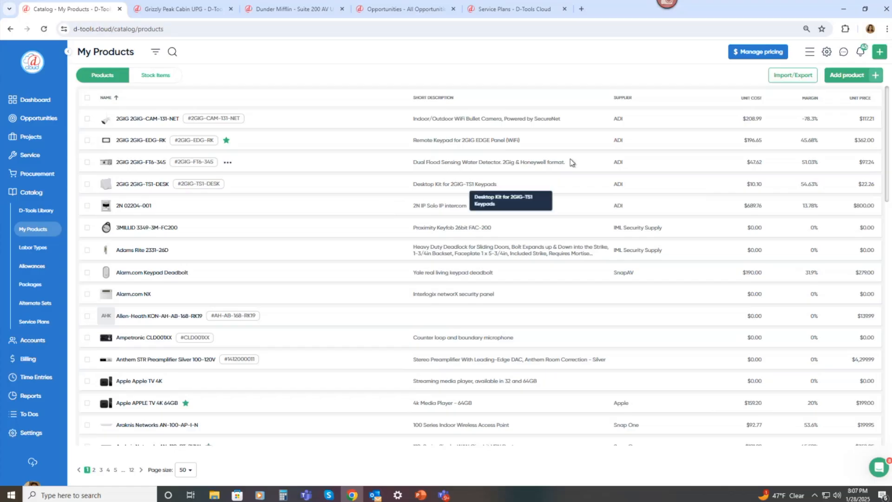
pyautogui.click(784, 78)
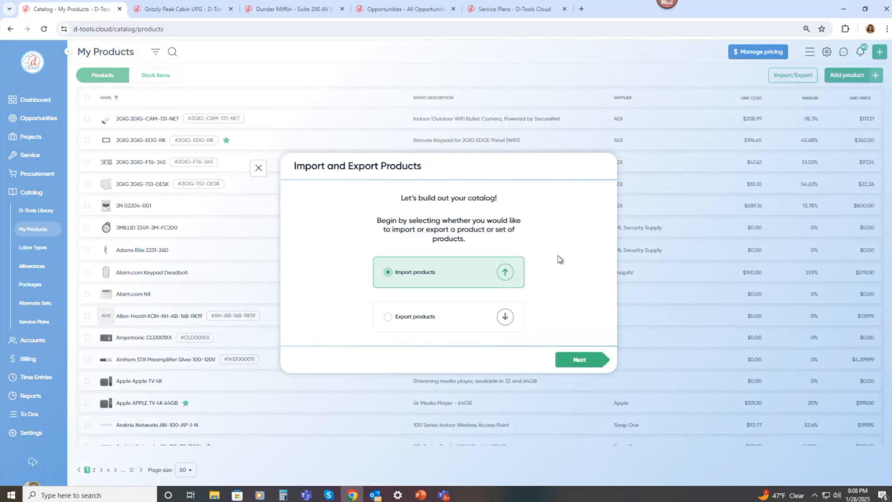
pyautogui.click(569, 358)
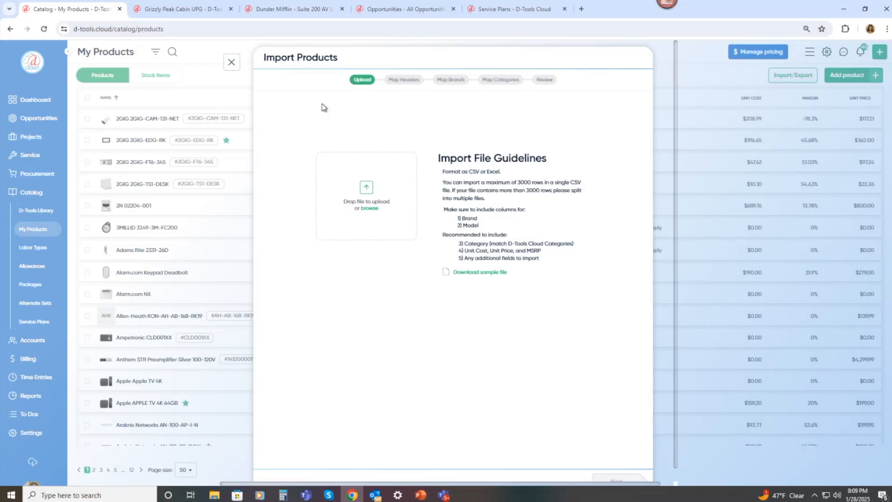
pyautogui.click(232, 63)
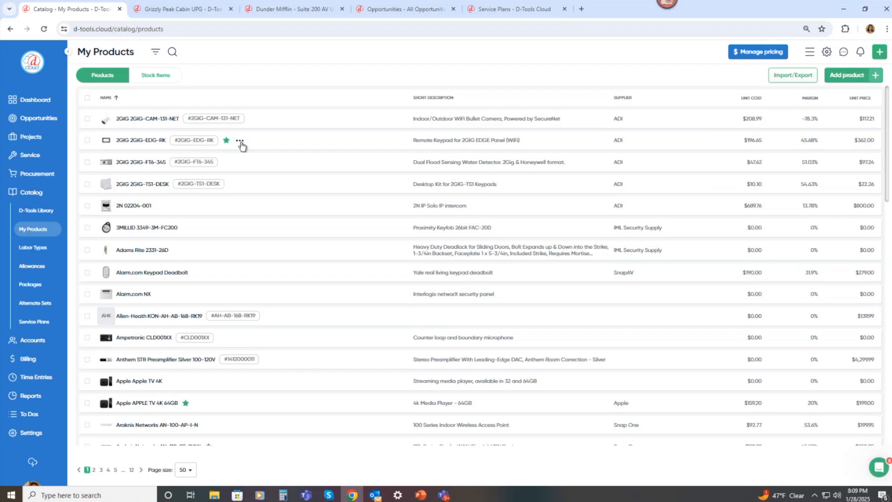
# Open the 2GIG 2GIG-EDG-RK product for editing and review its brand, model and pricing fields.
pyautogui.click(241, 143)
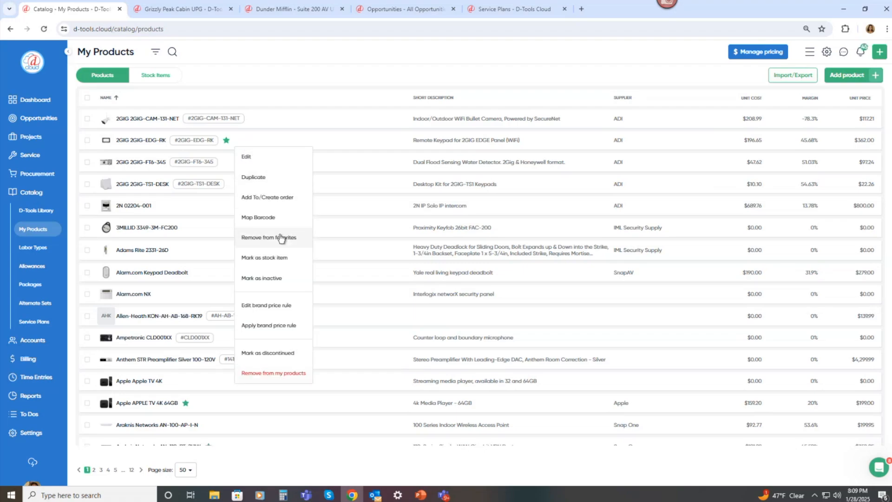
pyautogui.click(261, 165)
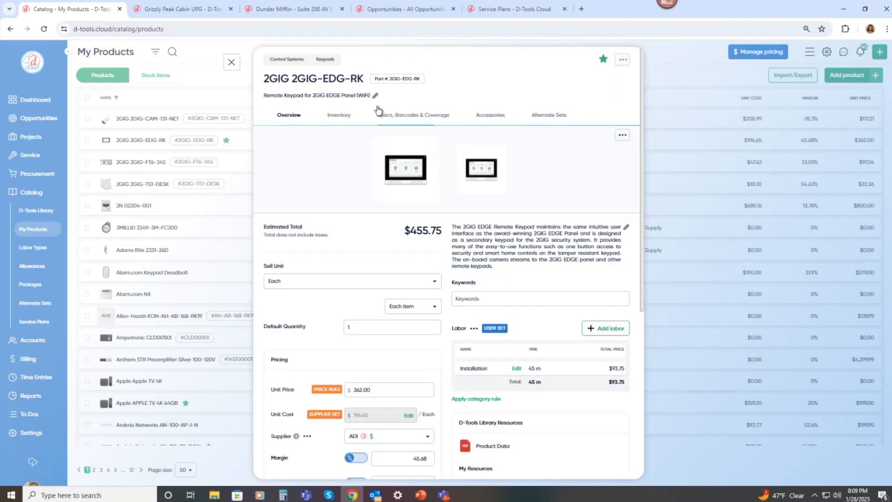
pyautogui.click(357, 86)
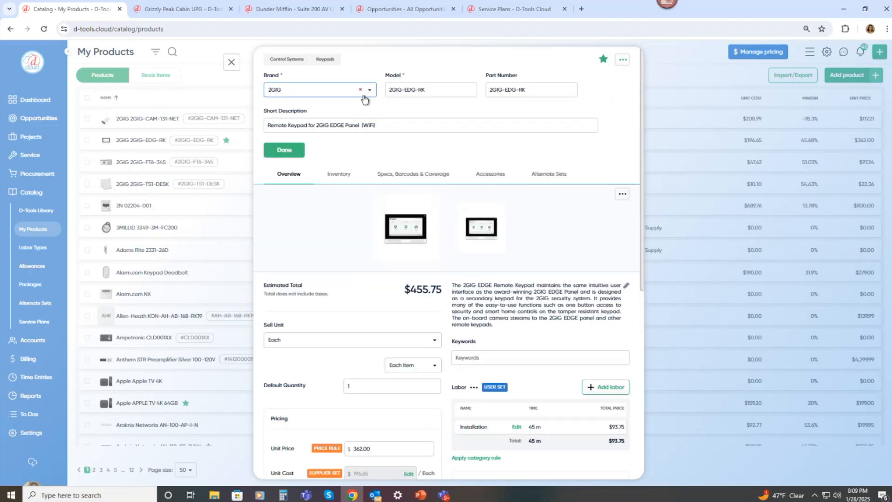
pyautogui.click(386, 123)
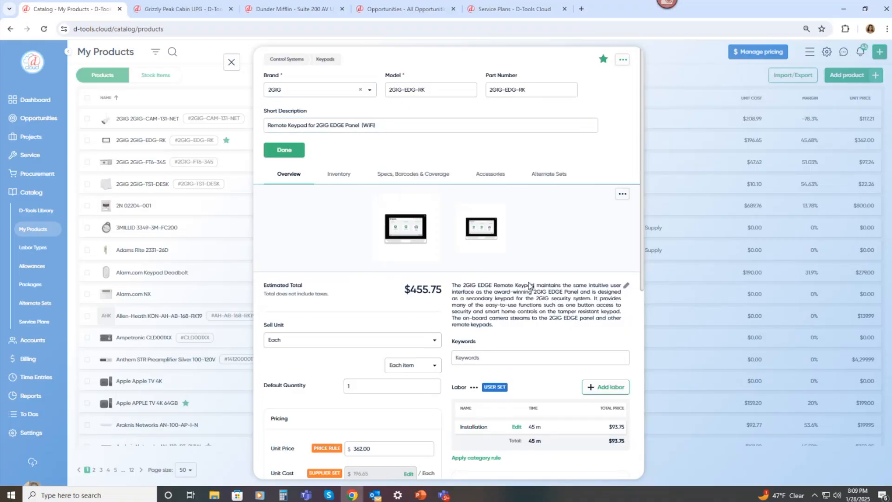
pyautogui.scroll(-1, 529, 284)
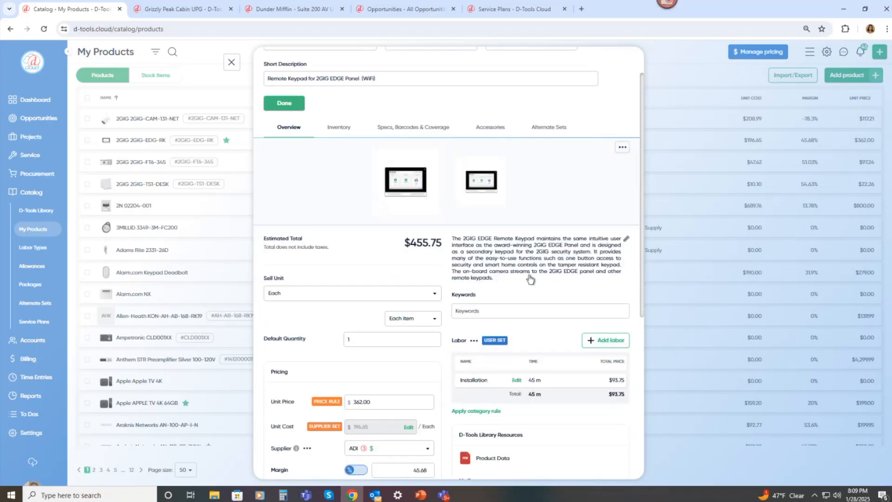
pyautogui.scroll(-1, 522, 266)
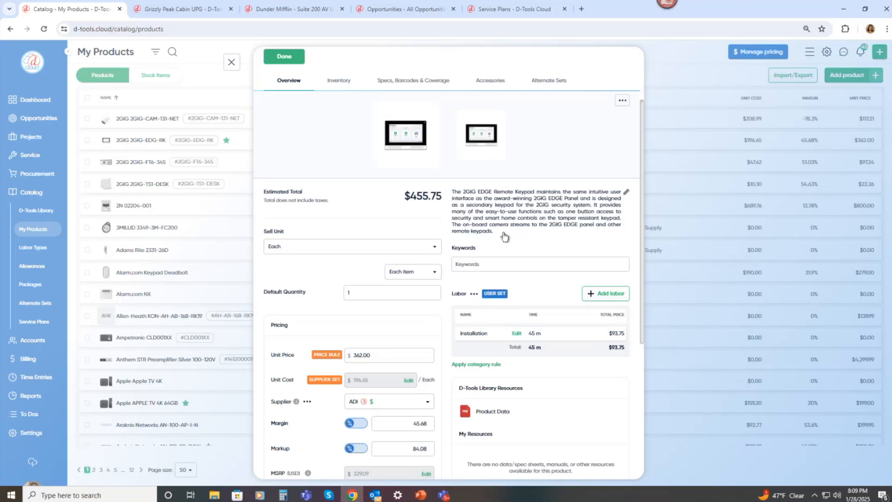
pyautogui.scroll(-1, 404, 306)
pyautogui.click(361, 308)
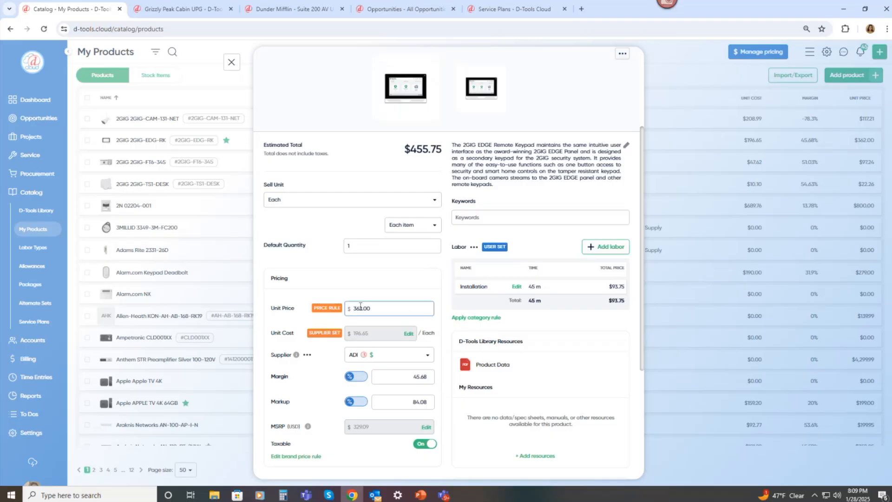
pyautogui.scroll(-1, 361, 307)
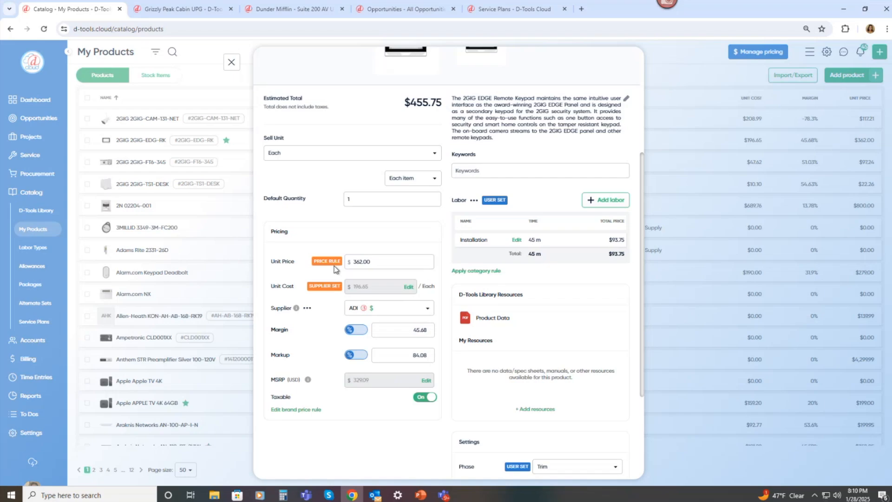
# Open the 2GIG brand price rule and expand the Advanced options for the price rule and default supplier.
pyautogui.click(305, 413)
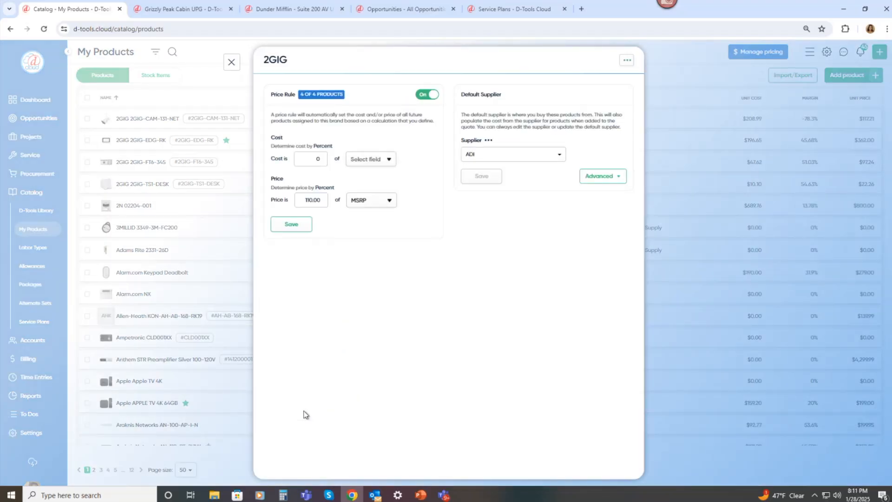
pyautogui.click(327, 201)
pyautogui.click(305, 226)
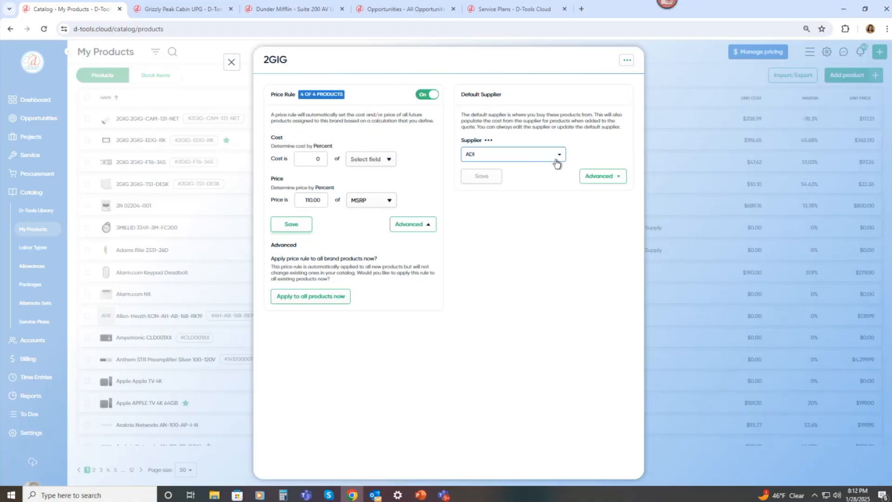
pyautogui.click(601, 177)
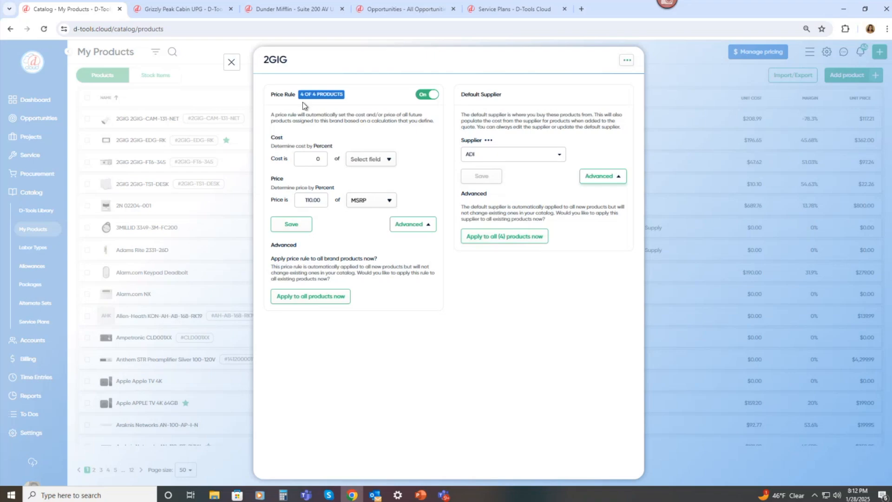
pyautogui.click(232, 63)
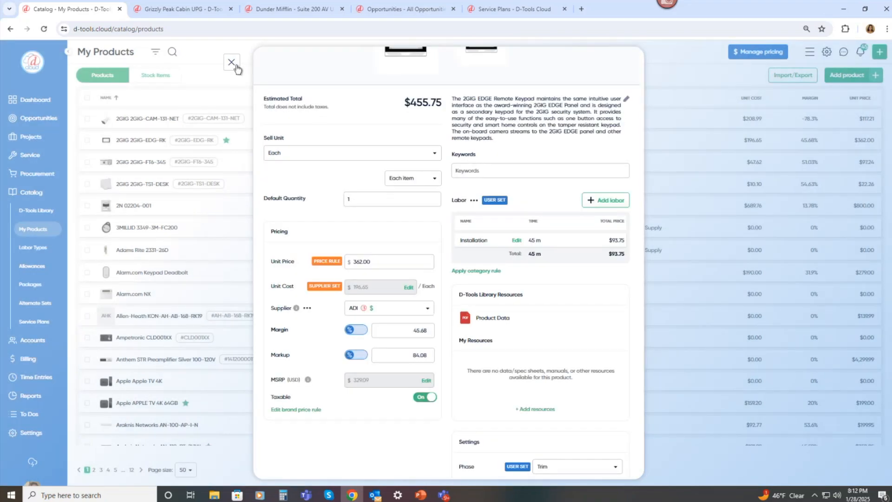
# Search My Products for SUNBRIT and open the SunBriteTV SB-S2-43-4K-BL product for editing.
pyautogui.click(232, 63)
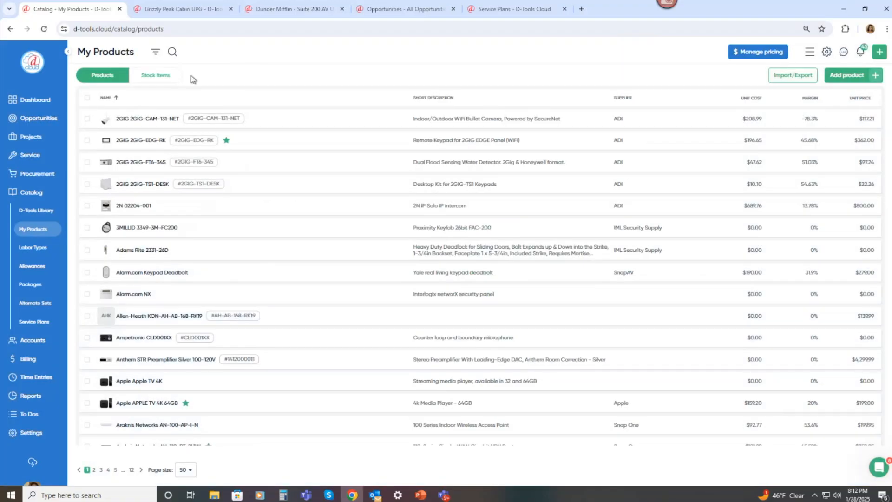
pyautogui.click(173, 52)
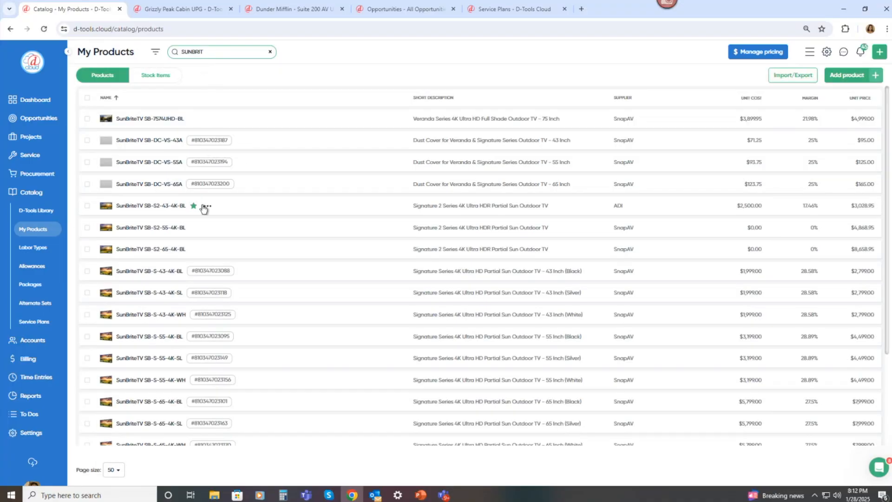
pyautogui.click(207, 208)
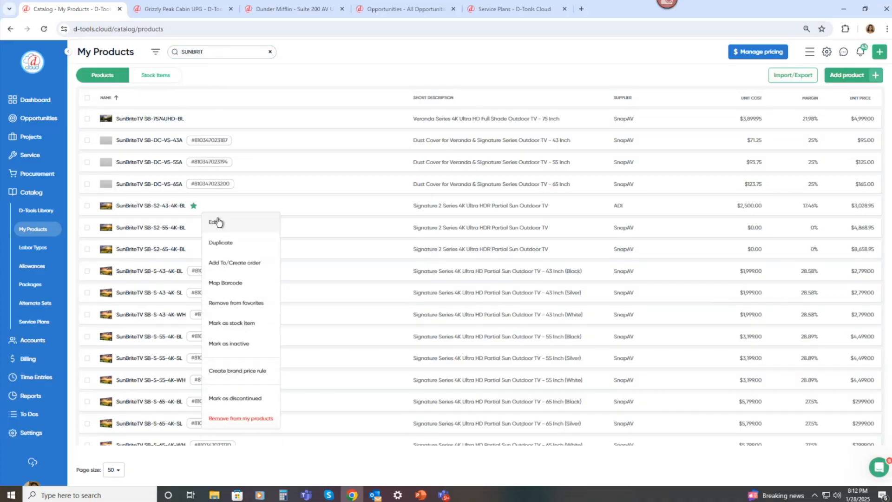
pyautogui.click(215, 222)
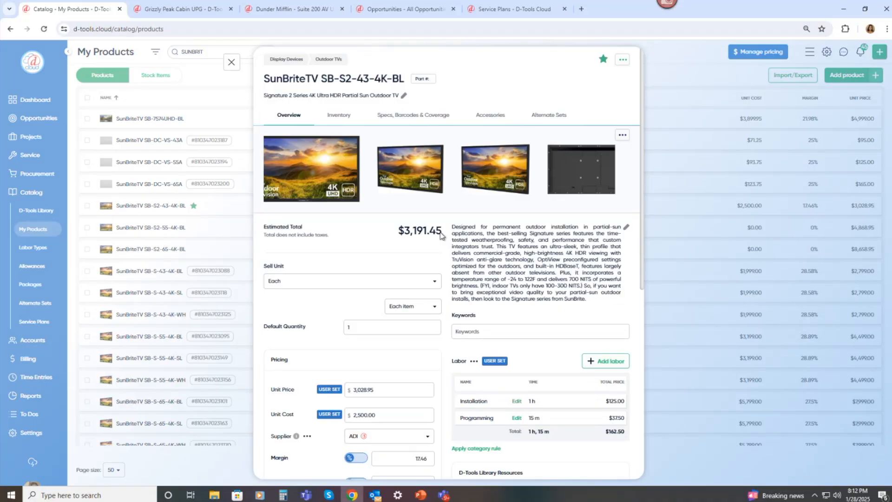
# Search My Catalog for a mount and add the Strong SM-CB-T-L as an accessory of the SunBriteTV product.
pyautogui.click(486, 122)
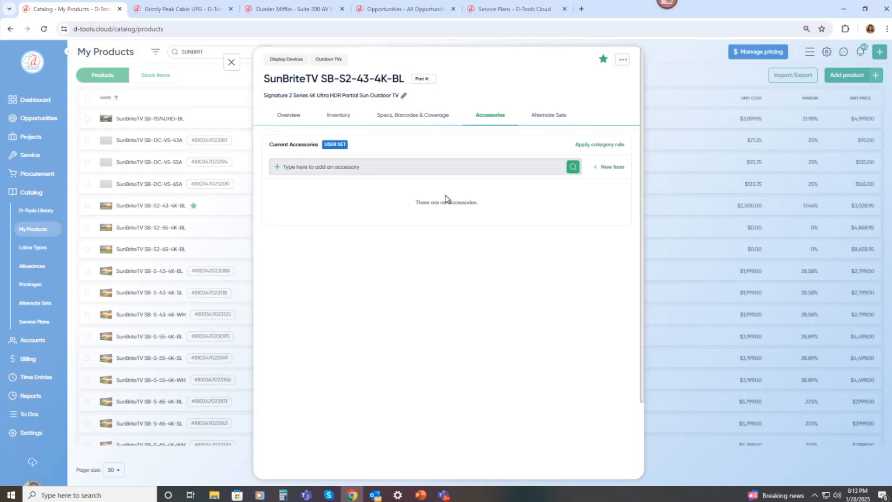
pyautogui.click(421, 169)
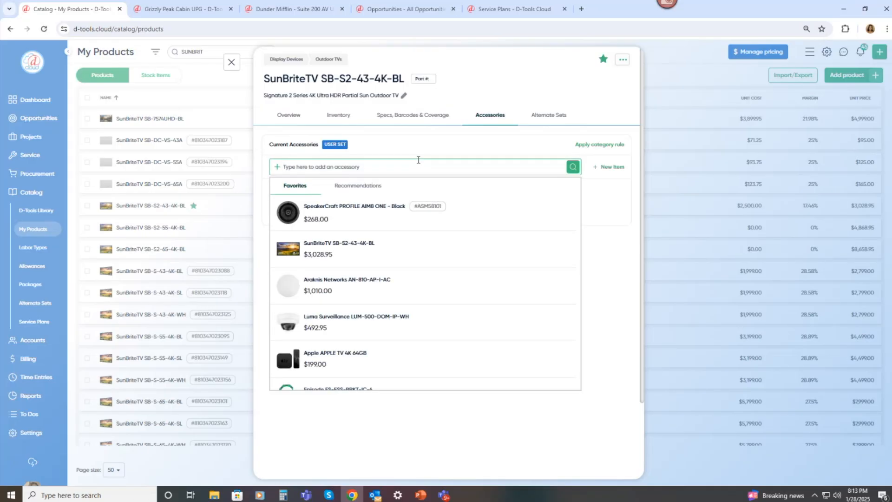
pyautogui.write('mount')
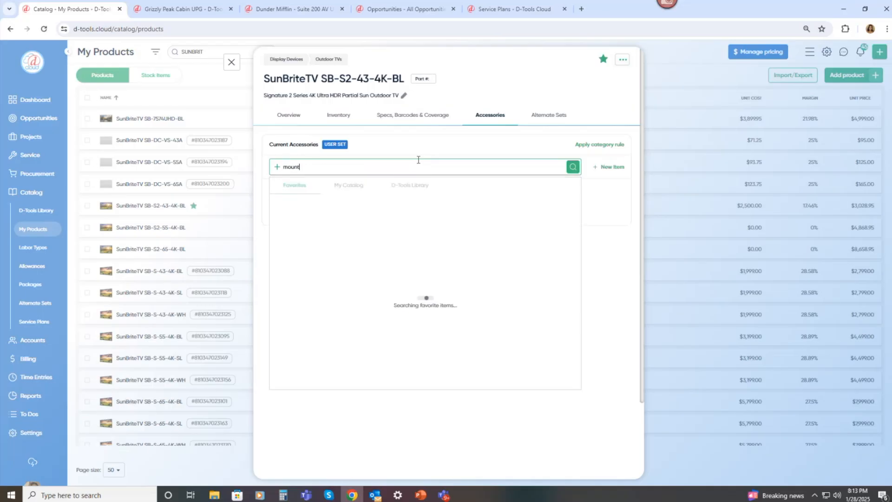
pyautogui.click(358, 188)
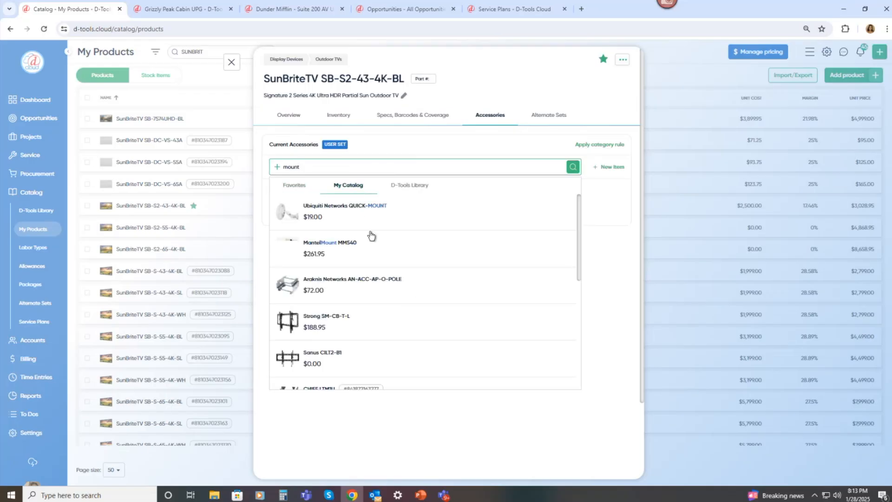
pyautogui.scroll(-3, 370, 241)
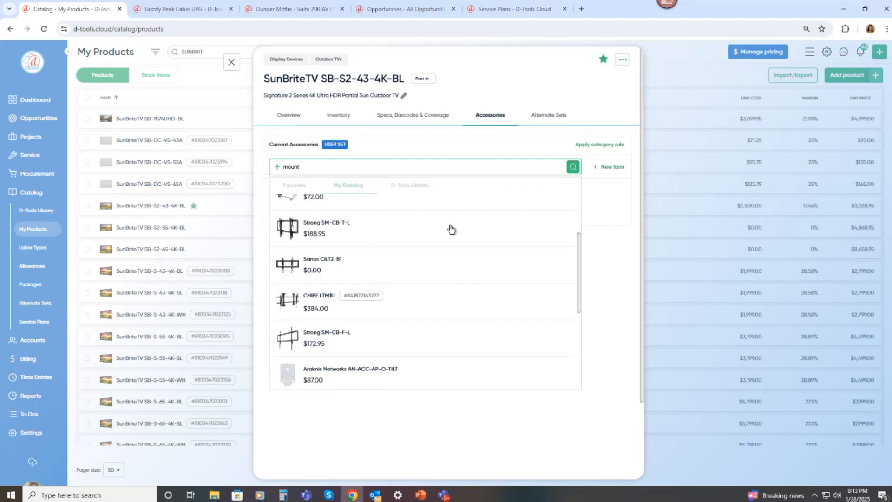
pyautogui.moveTo(482, 243)
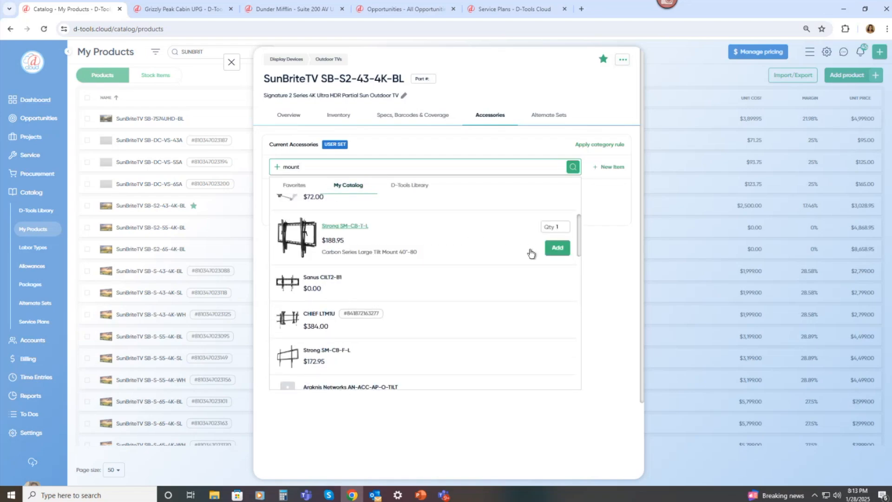
pyautogui.click(558, 247)
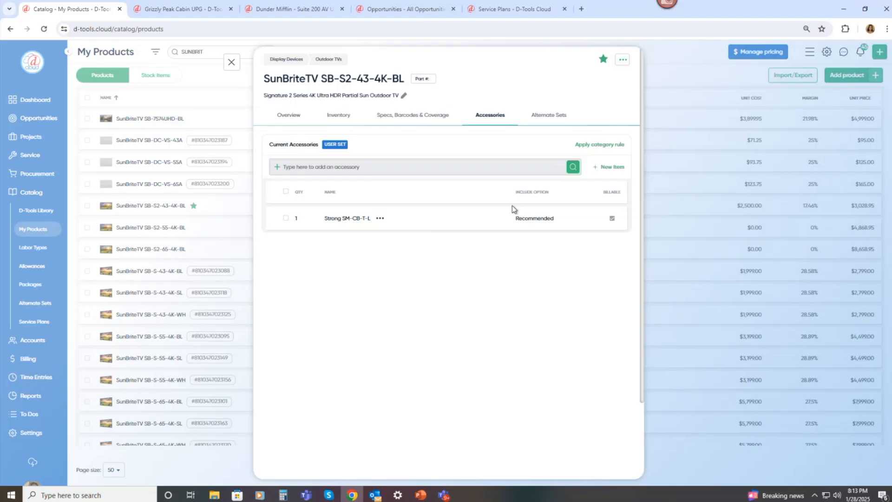
# Set the Strong SM-CB-T-L accessory's include option to Required and save it.
pyautogui.click(380, 219)
pyautogui.click(388, 235)
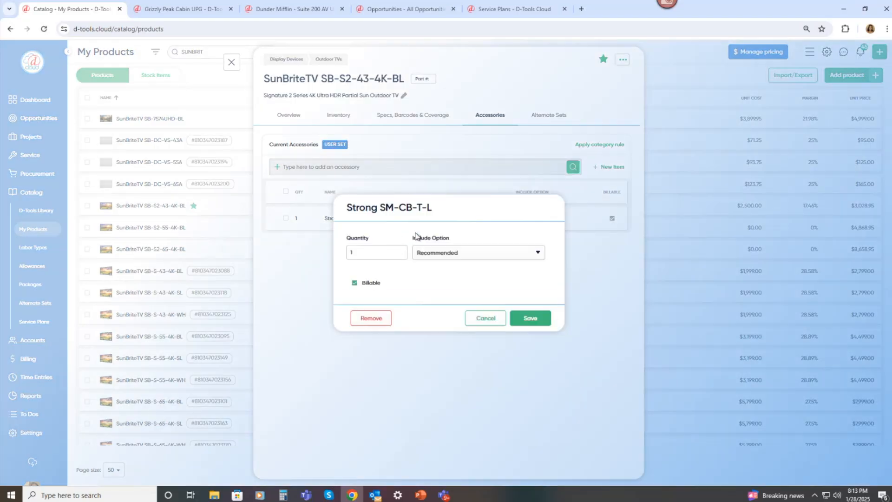
pyautogui.click(487, 253)
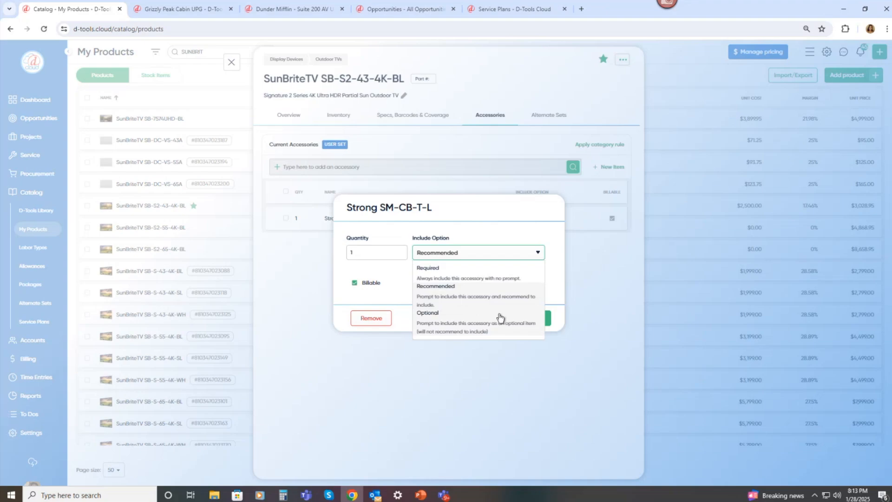
pyautogui.click(498, 276)
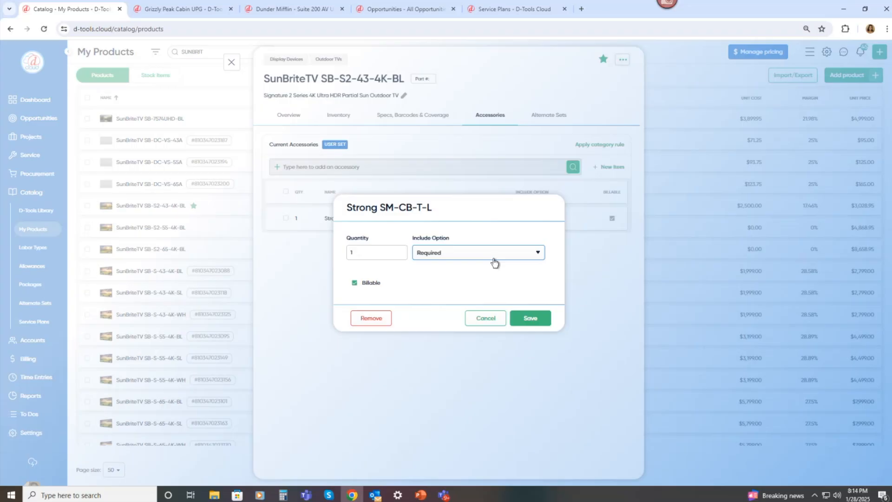
pyautogui.click(531, 319)
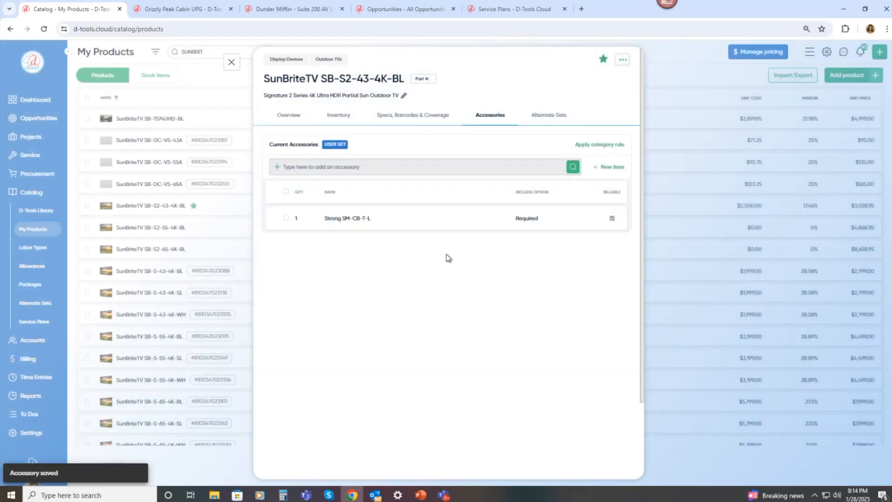
# Apply the category rule to the product's accessories, then open the Display Devices category rule for editing and close it.
pyautogui.click(595, 148)
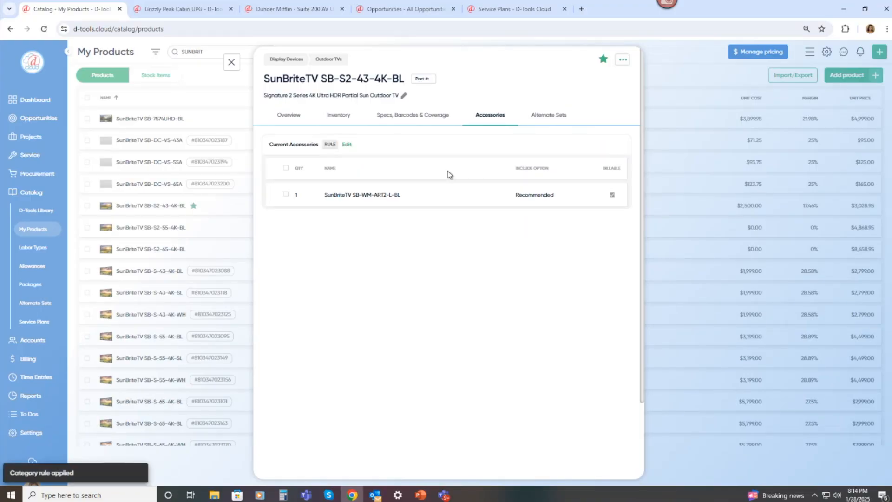
pyautogui.click(348, 145)
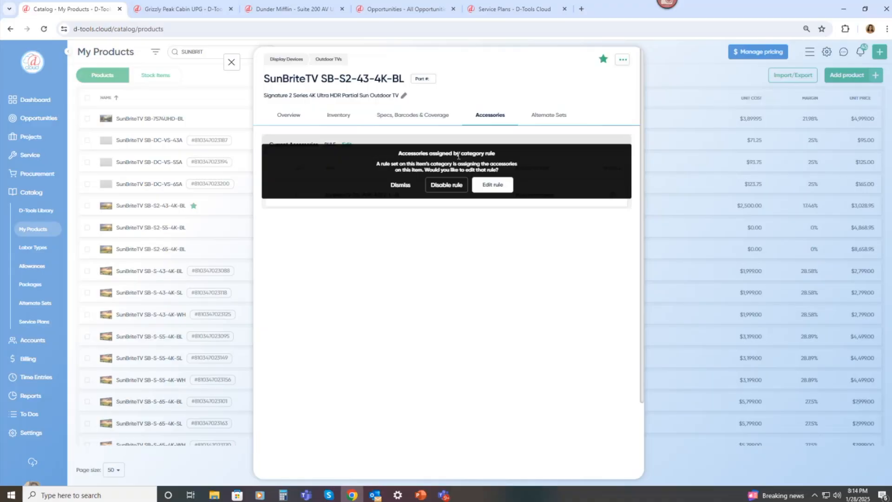
pyautogui.click(494, 185)
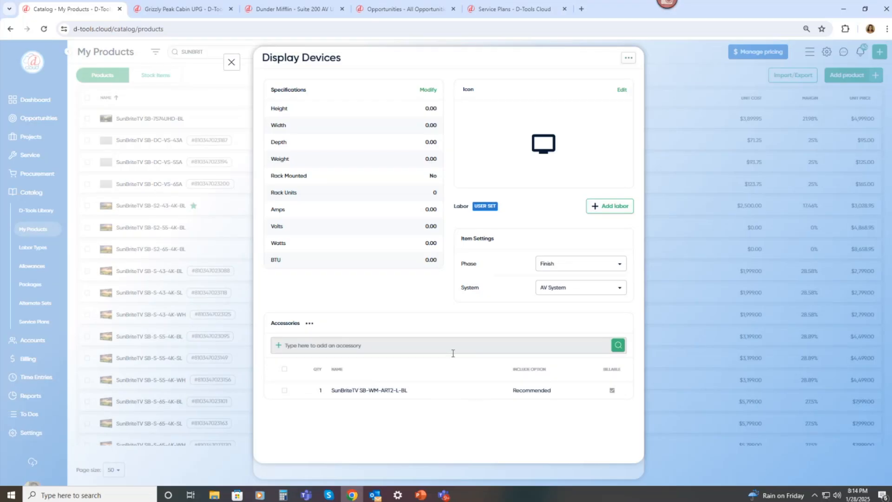
pyautogui.click(232, 63)
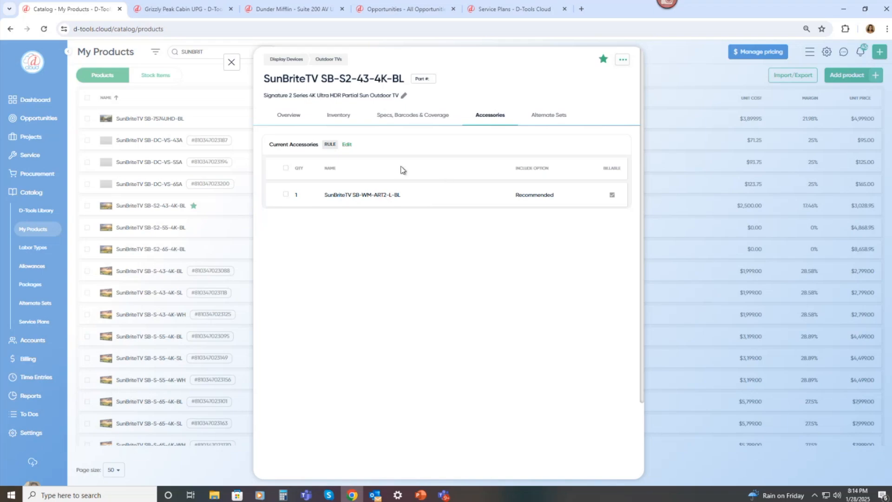
# In the Grizzly Peak Cabin UPG proposal, add the SunBriteTV SB-S2-43-4K-BL to the Deck with its recommended mount accessory.
pyautogui.click(197, 10)
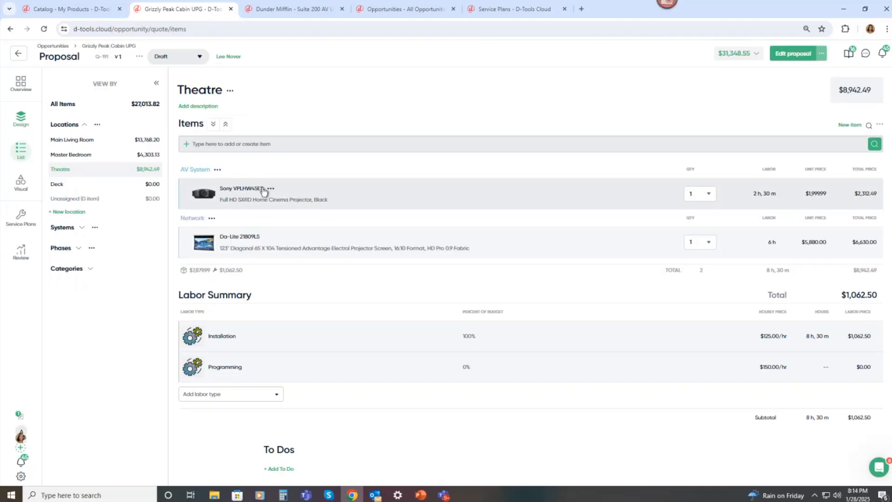
pyautogui.click(136, 188)
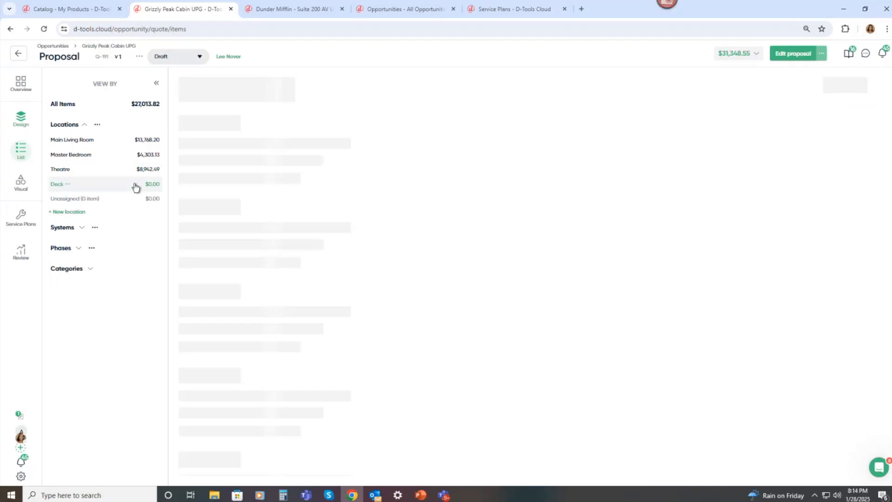
pyautogui.click(239, 143)
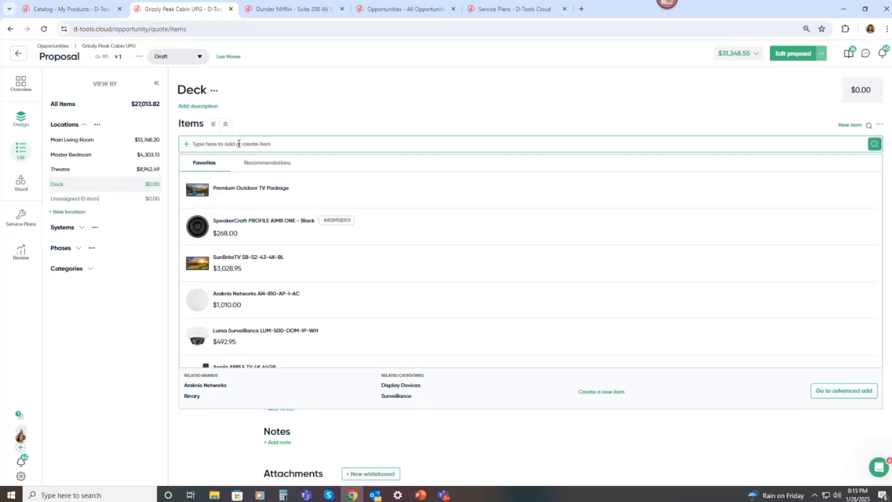
pyautogui.write('sunb')
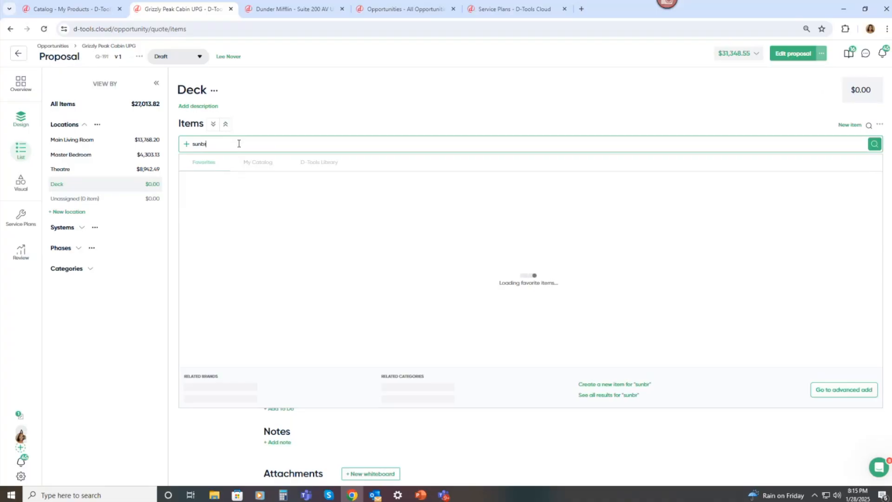
pyautogui.write('r')
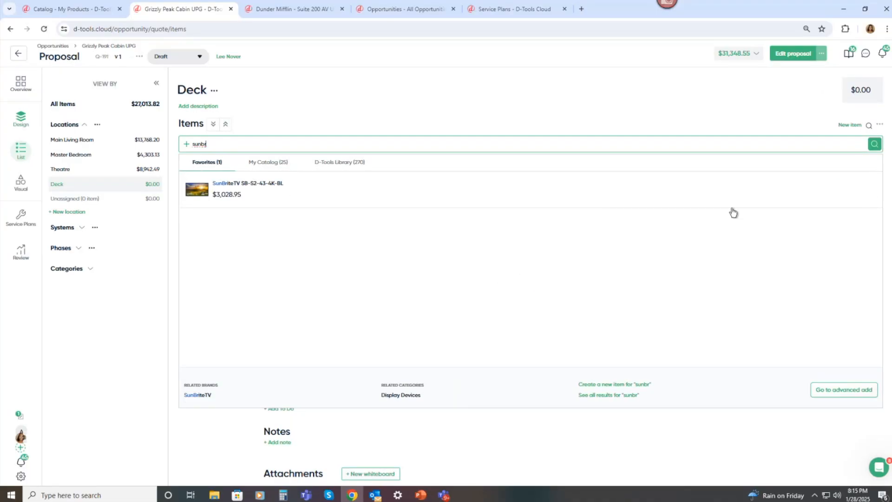
pyautogui.click(848, 195)
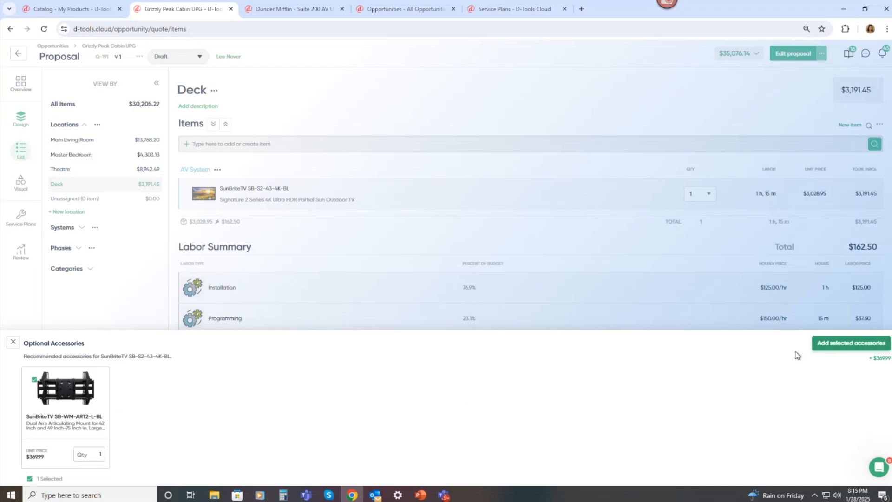
pyautogui.click(832, 347)
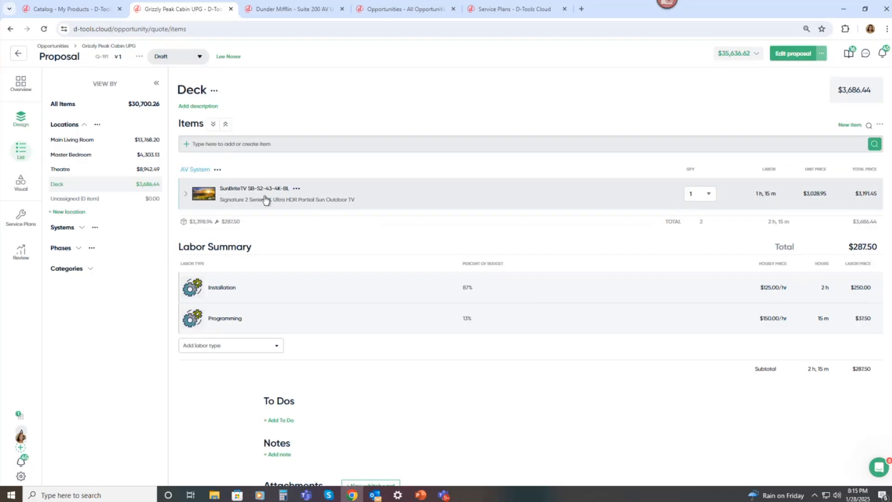
pyautogui.click(186, 194)
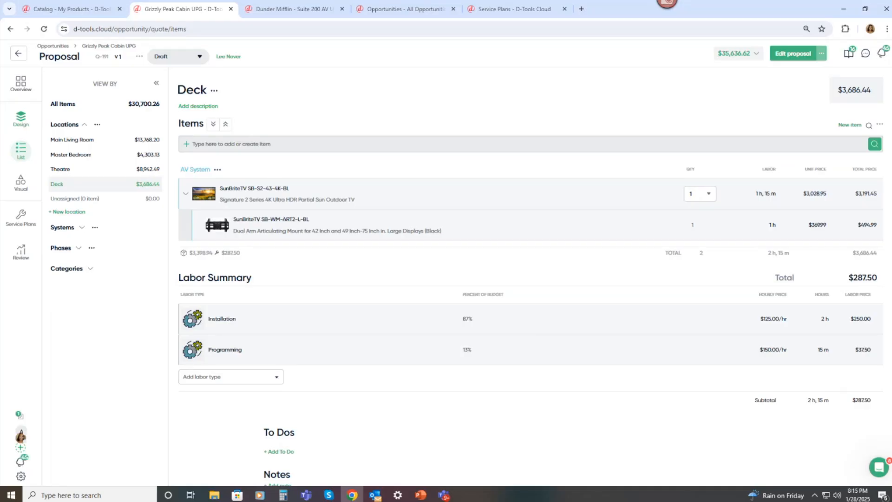
# Return to the catalog, close the product editor and open Labor Types.
pyautogui.click(80, 17)
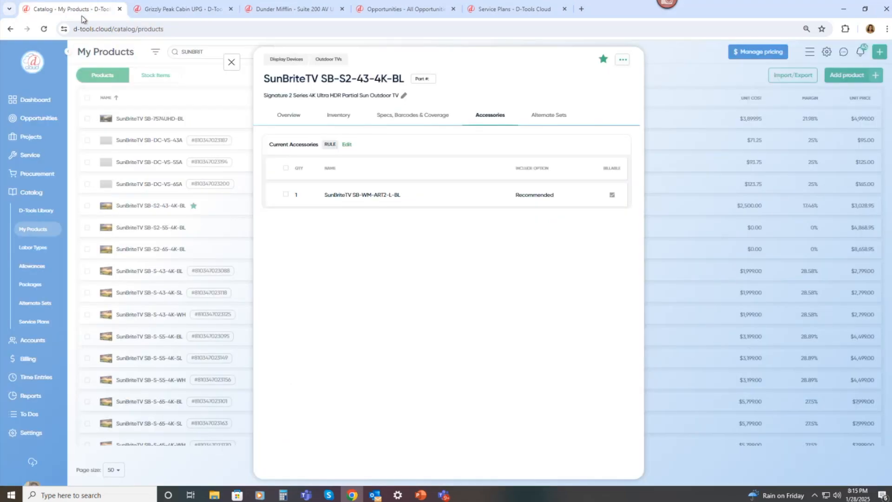
pyautogui.click(230, 63)
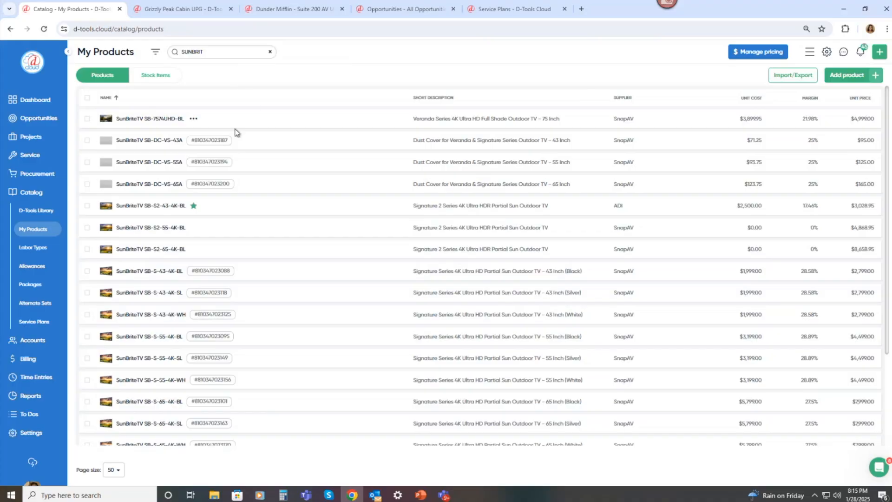
pyautogui.click(45, 251)
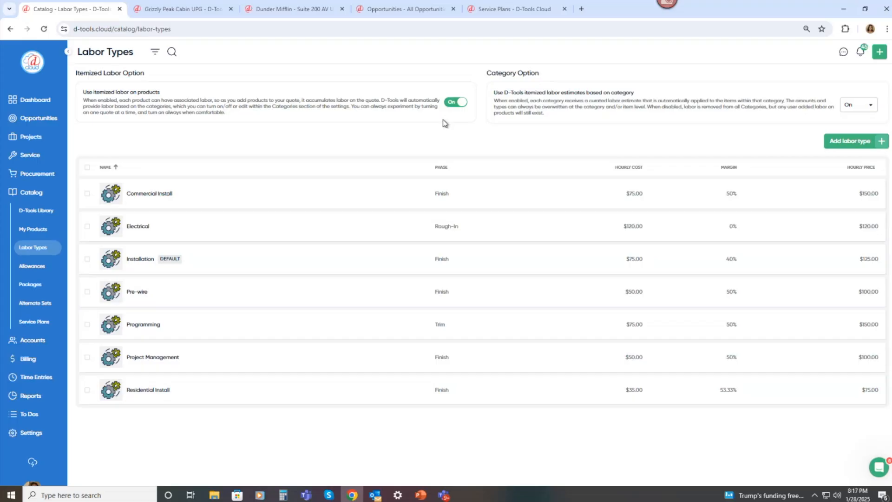
# Review the category labor estimate options and open the Installation labor type for editing.
pyautogui.click(867, 110)
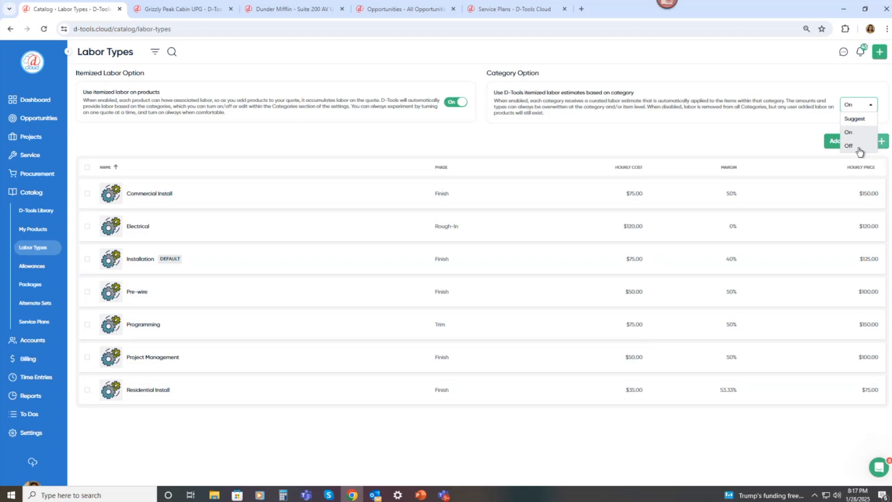
pyautogui.click(780, 137)
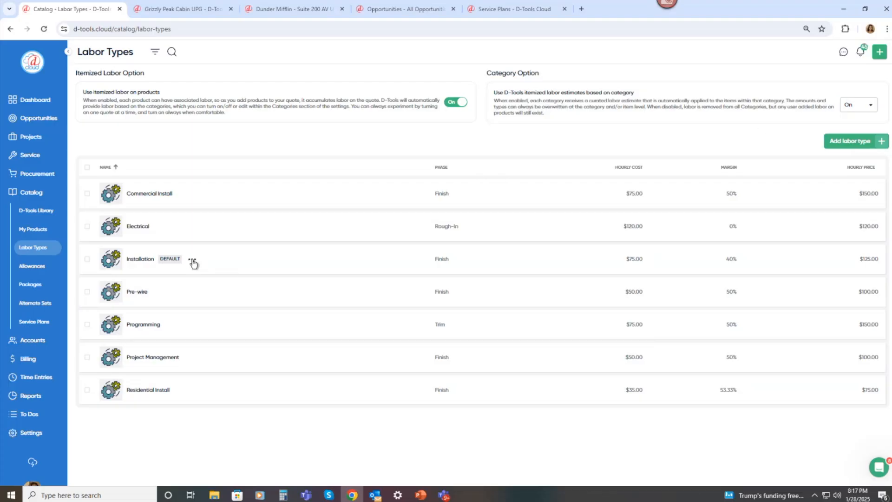
pyautogui.click(192, 261)
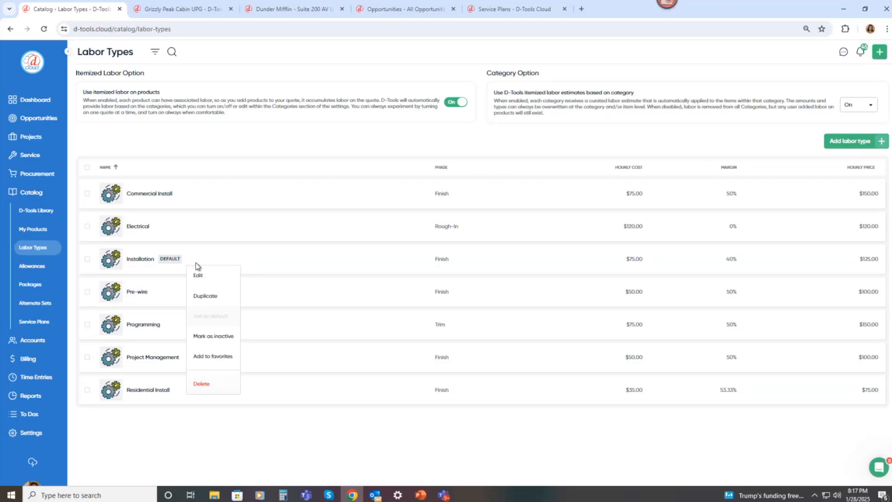
pyautogui.click(202, 275)
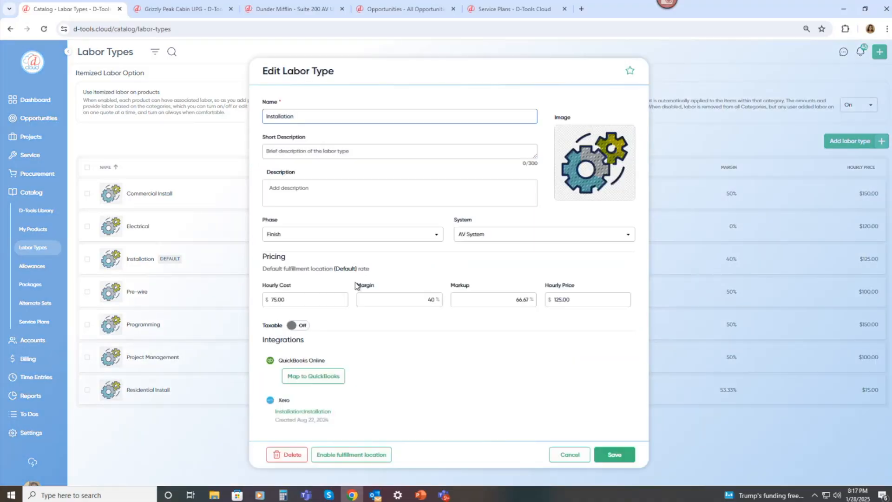
# Enable fulfillment locations for the Installation labor type.
pyautogui.click(435, 240)
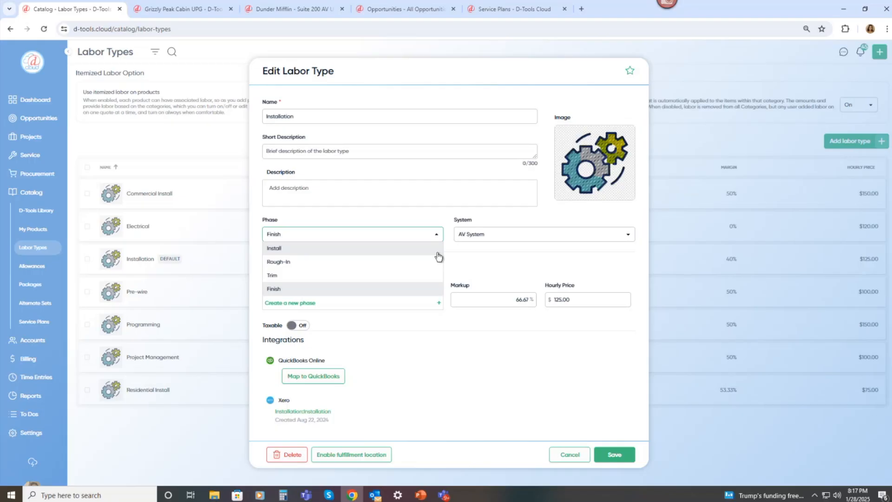
pyautogui.click(293, 12)
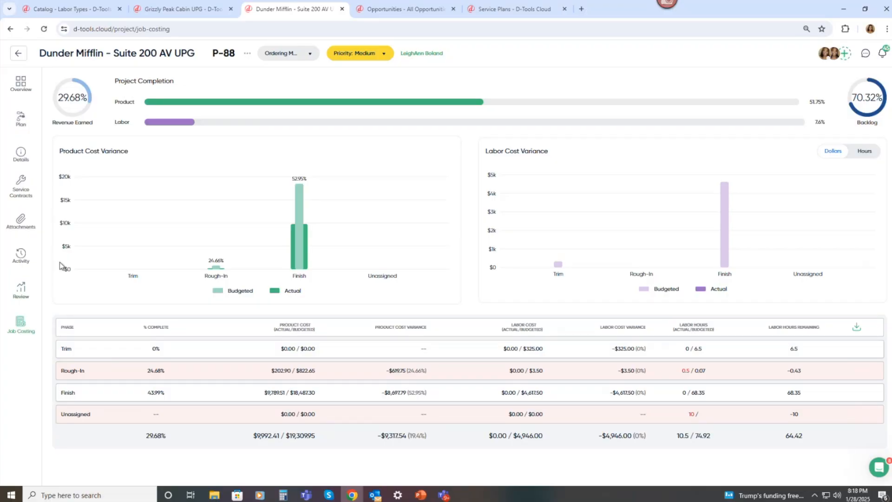
pyautogui.click(86, 19)
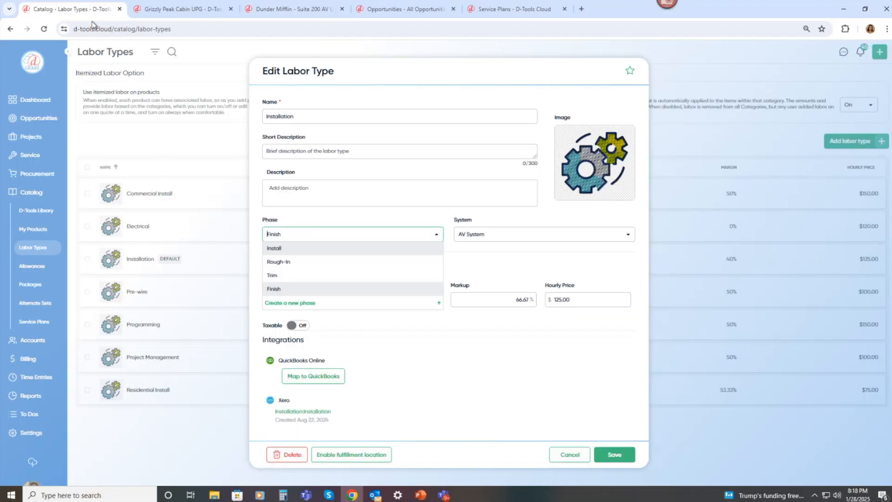
pyautogui.click(437, 343)
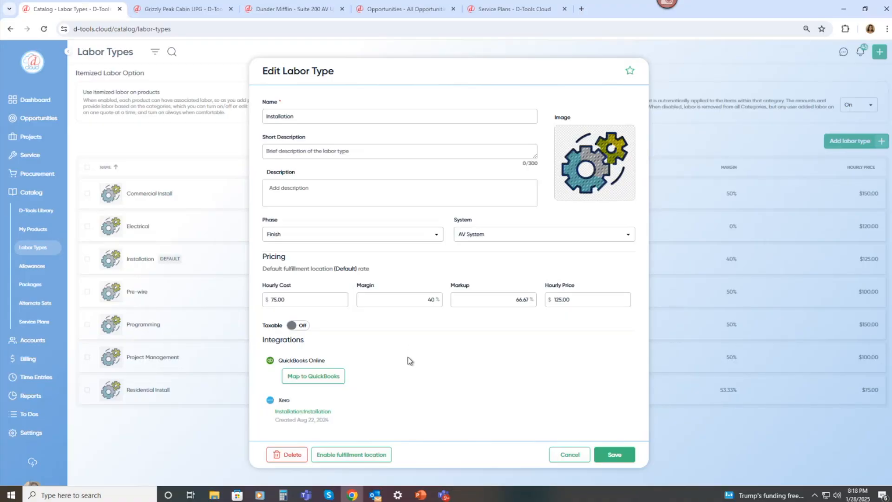
pyautogui.click(364, 458)
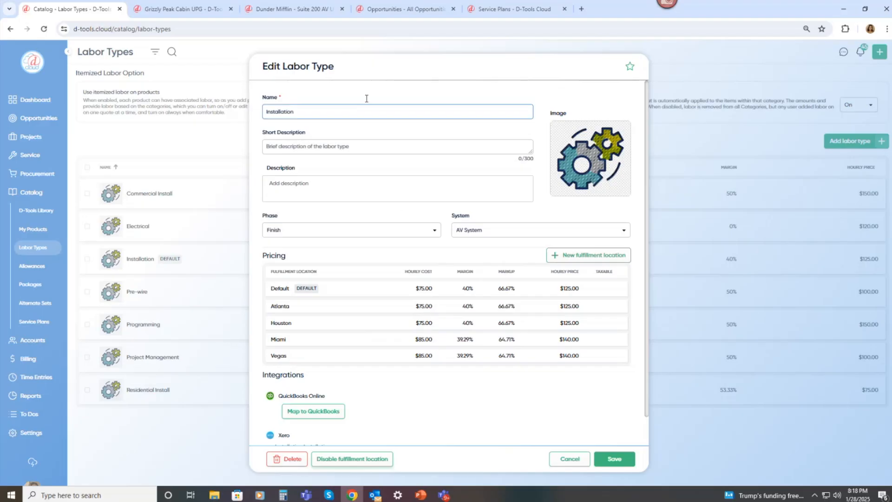
# Check the fulfillment location choices on the new opportunity form, then close the Installation labor type editor.
pyautogui.click(362, 14)
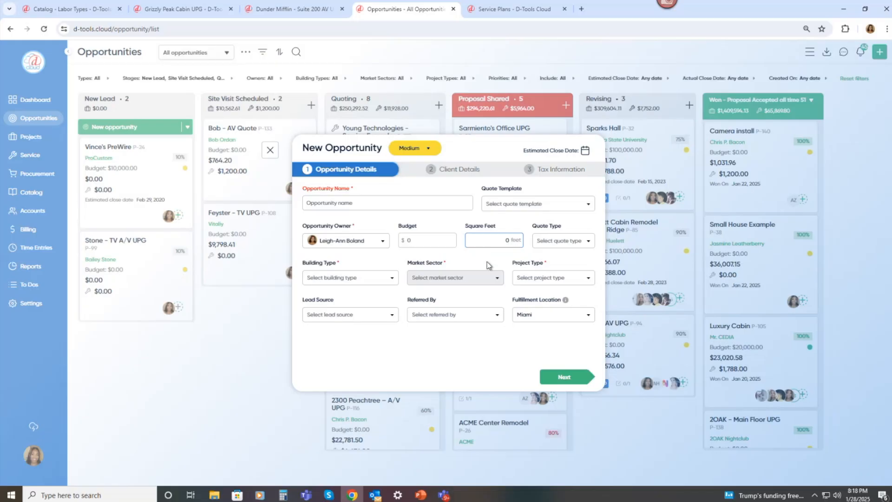
pyautogui.click(558, 318)
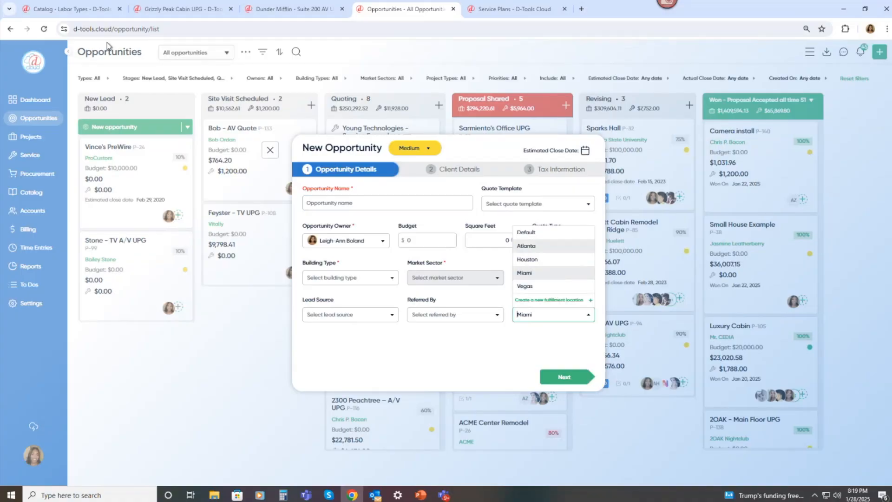
pyautogui.click(82, 16)
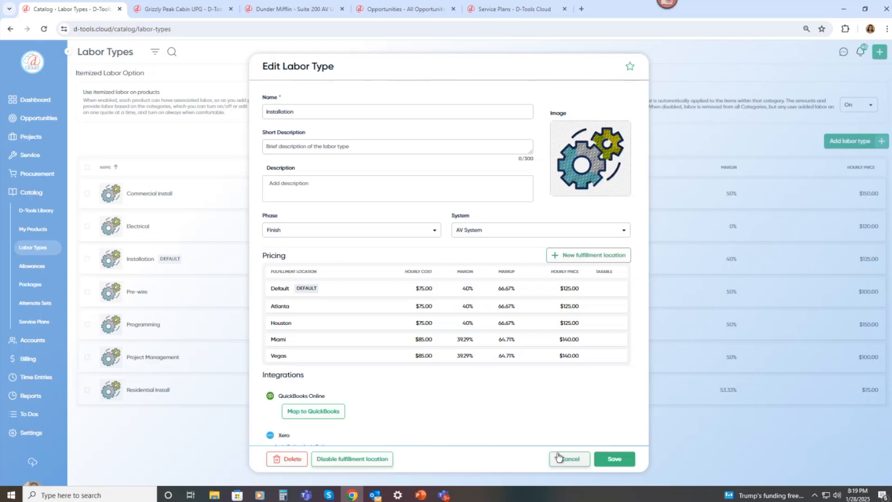
pyautogui.click(558, 457)
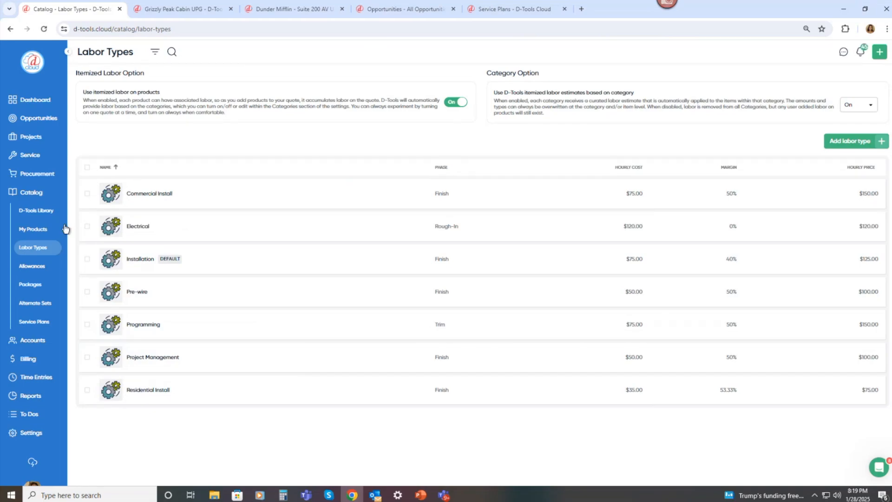
# Open Allowances and set the Camera allowance's unit price to $500.
pyautogui.click(40, 269)
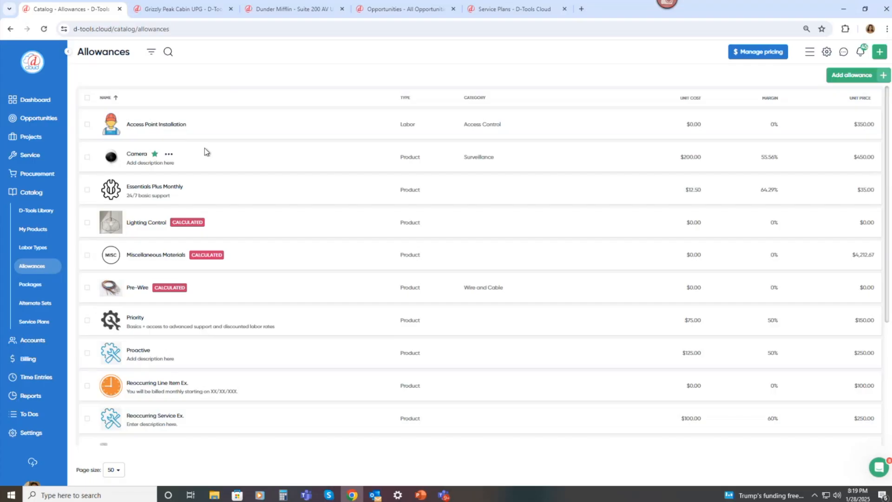
pyautogui.click(169, 155)
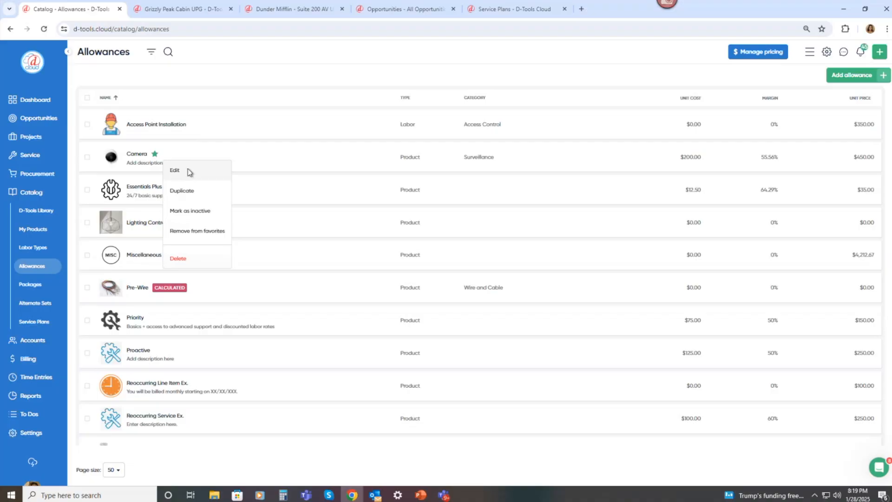
pyautogui.click(188, 170)
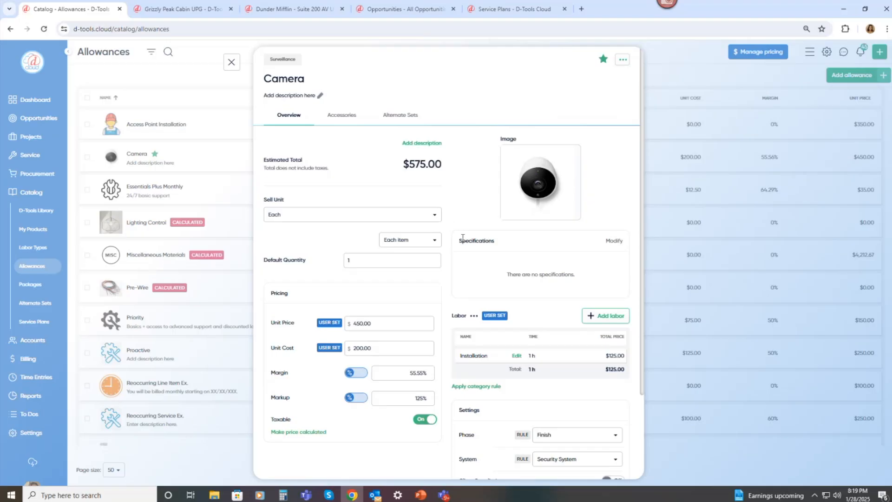
pyautogui.scroll(-2, 460, 242)
pyautogui.moveTo(379, 231); pyautogui.dragTo(344, 226)
pyautogui.write('500')
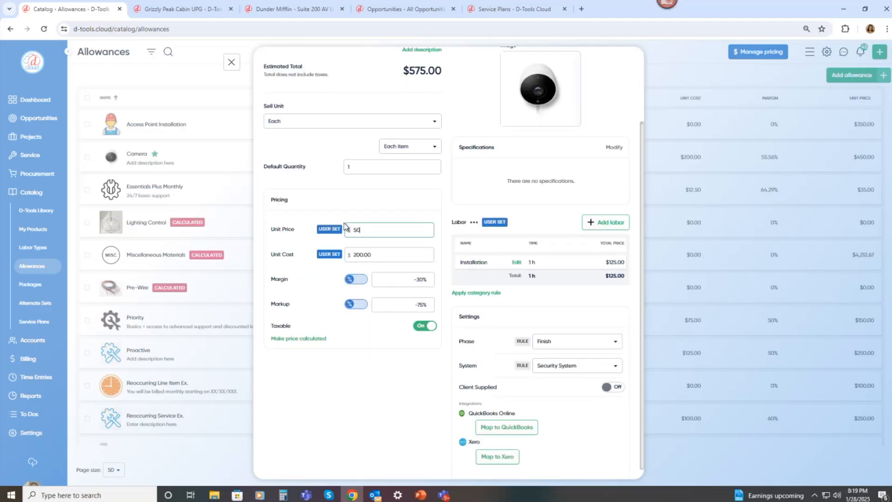
pyautogui.click(441, 201)
pyautogui.scroll(2, 441, 225)
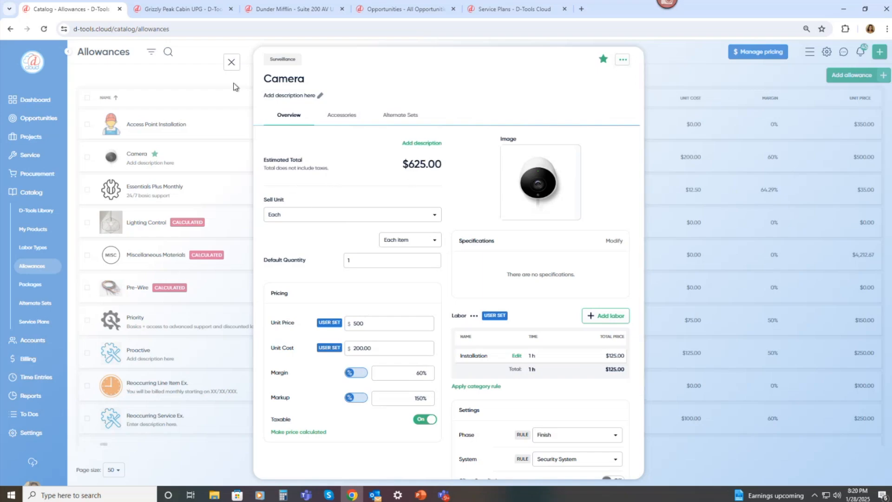
pyautogui.click(232, 63)
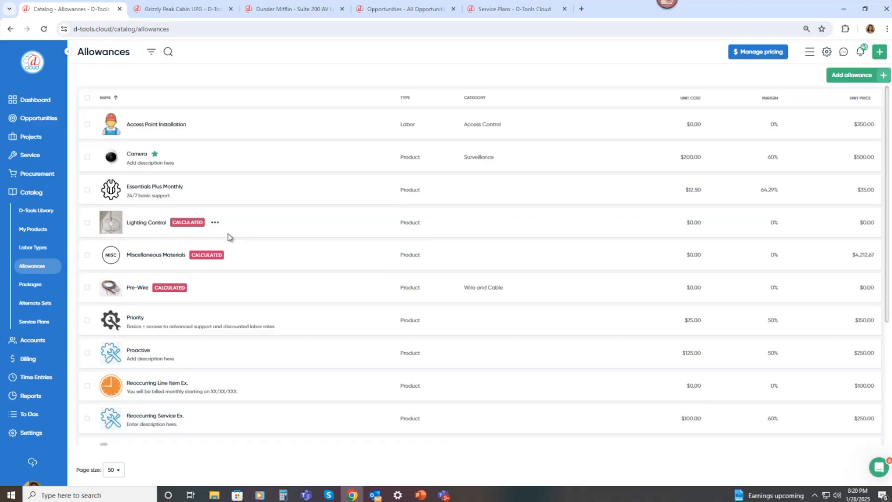
# Enter 5000 square feet on the new opportunity form and return to the catalog.
pyautogui.click(364, 13)
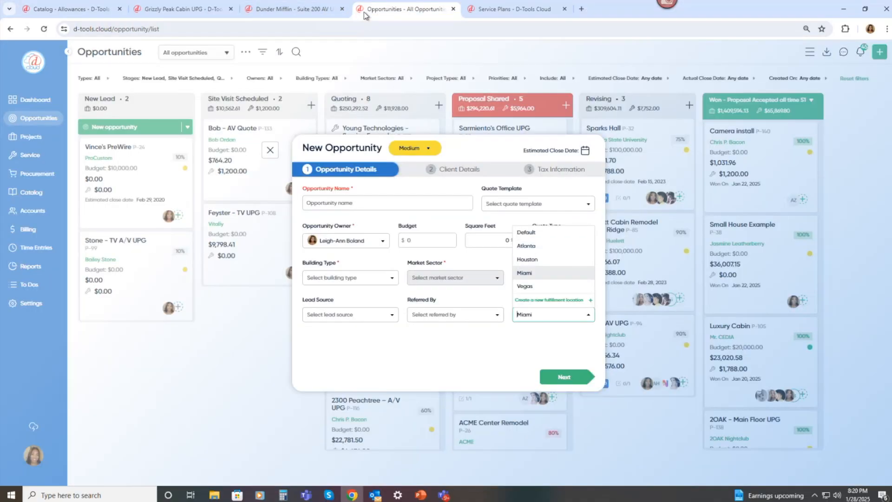
pyautogui.click(470, 239)
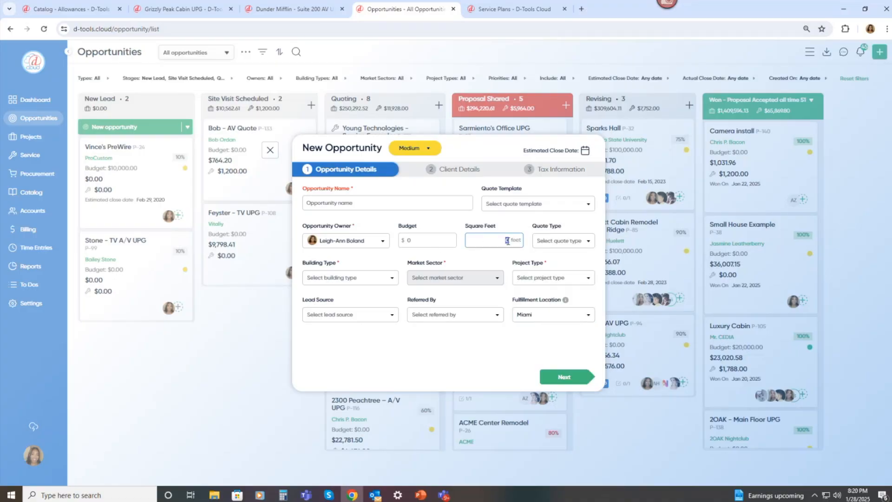
pyautogui.write('5000')
pyautogui.click(88, 14)
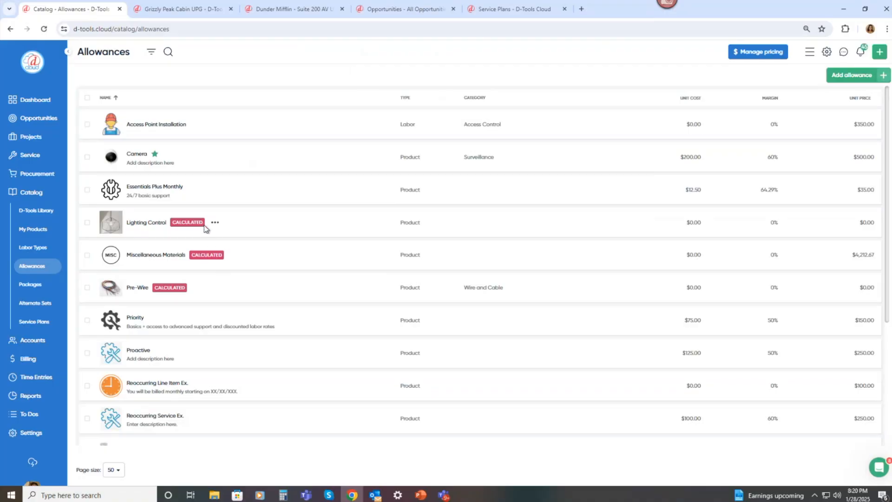
# Open the Lighting Control allowance and review its calculated price cost options without changing them.
pyautogui.click(216, 224)
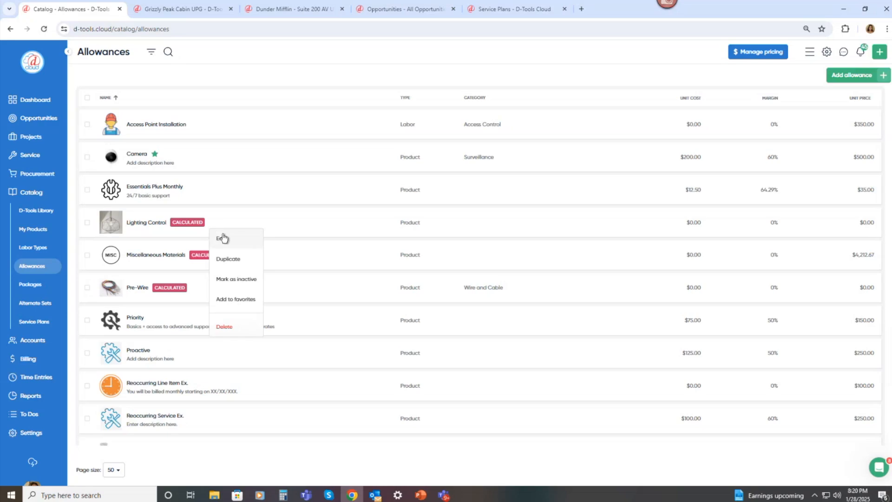
pyautogui.click(223, 238)
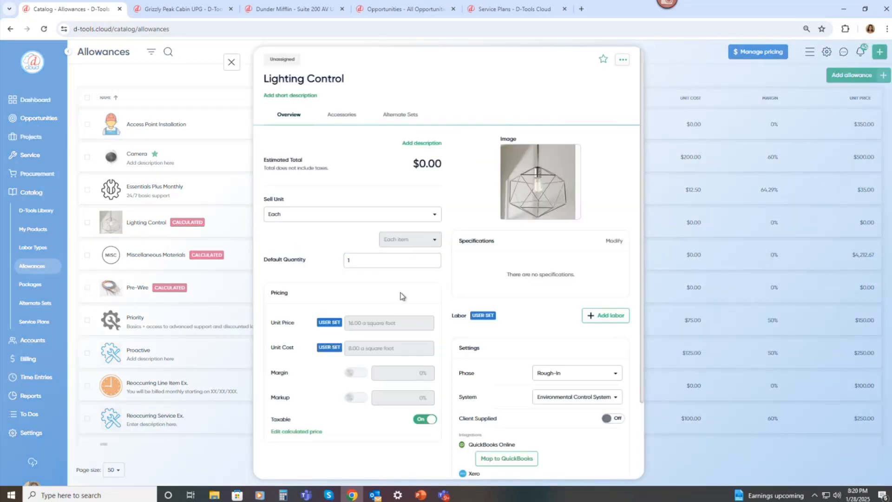
pyautogui.scroll(-1, 395, 298)
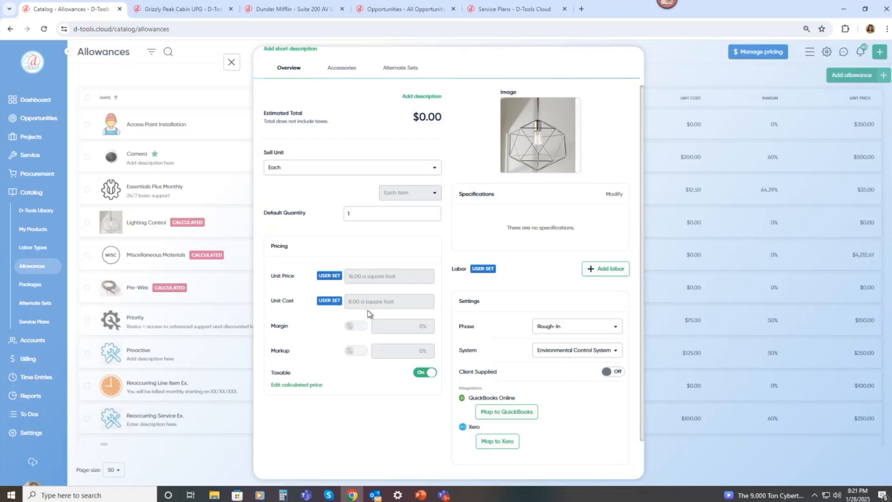
pyautogui.click(299, 385)
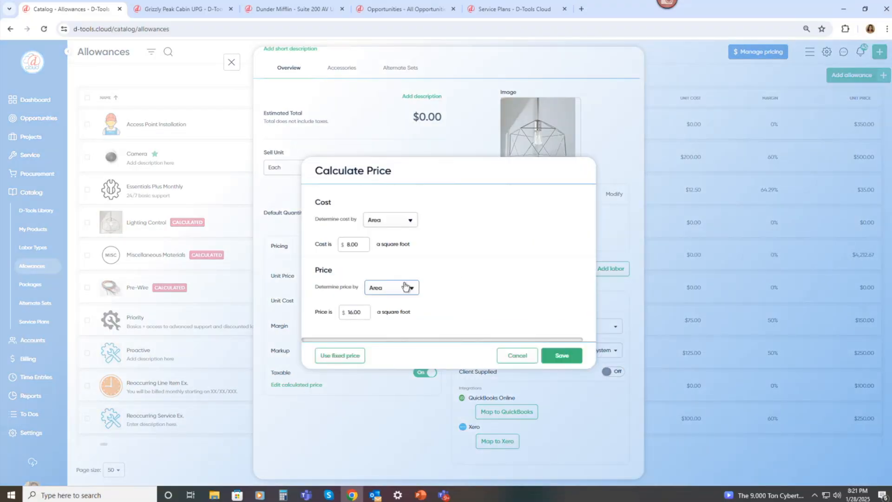
pyautogui.click(409, 226)
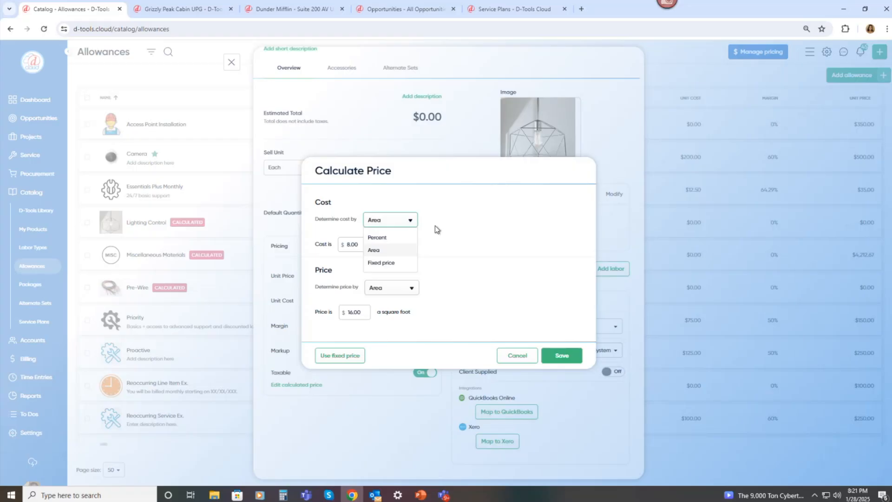
pyautogui.click(510, 356)
pyautogui.click(509, 357)
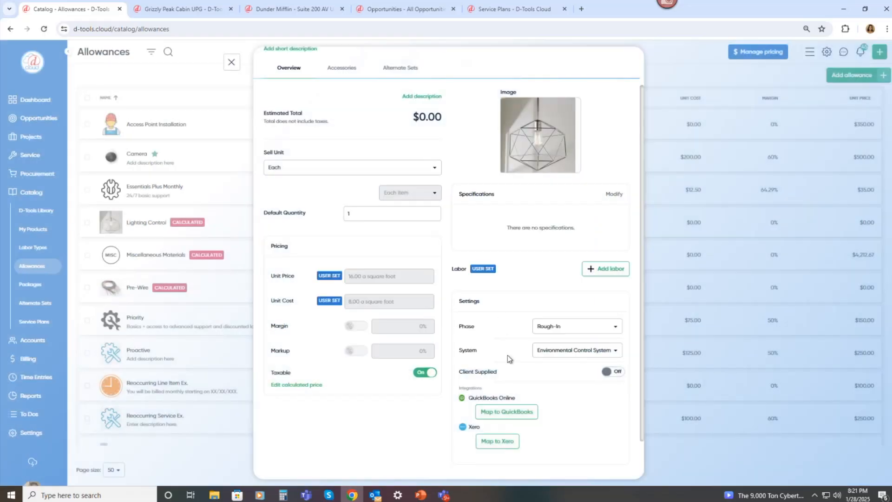
pyautogui.click(231, 62)
# Open the Miscellaneous Materials allowance and review its percent-based calculated price settings without changing them.
pyautogui.moveTo(222, 264)
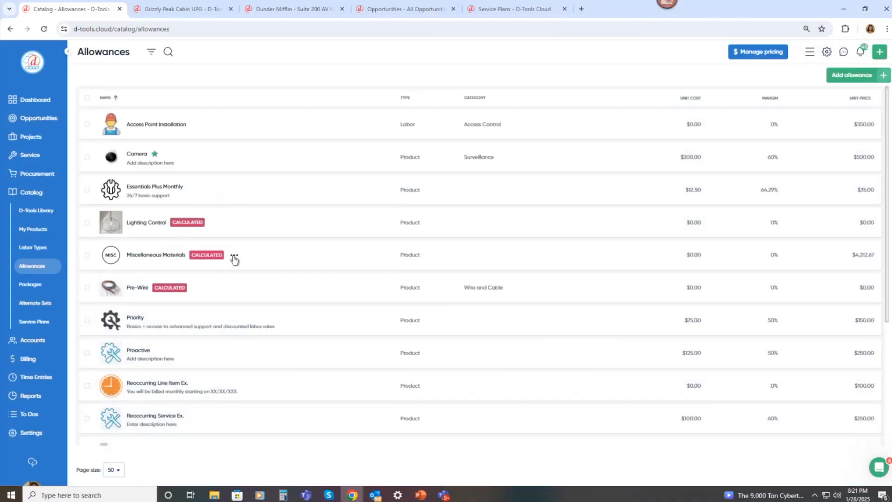
pyautogui.click(234, 258)
pyautogui.click(241, 272)
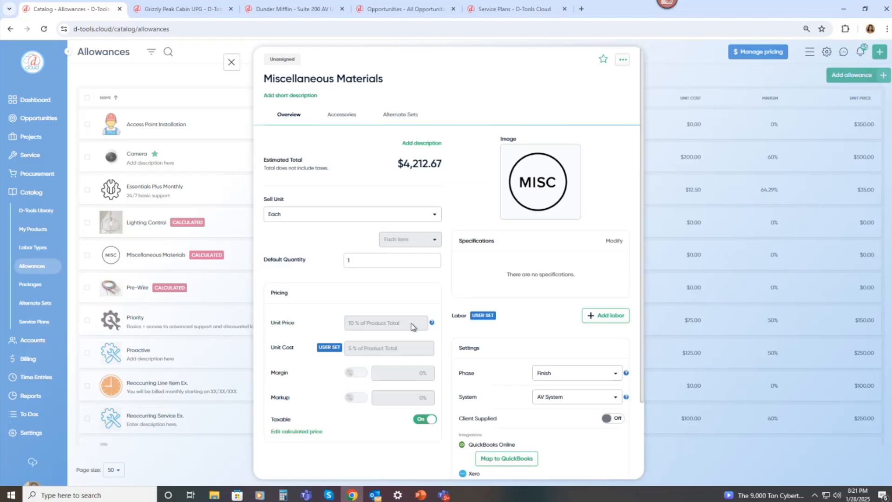
pyautogui.scroll(-1, 411, 333)
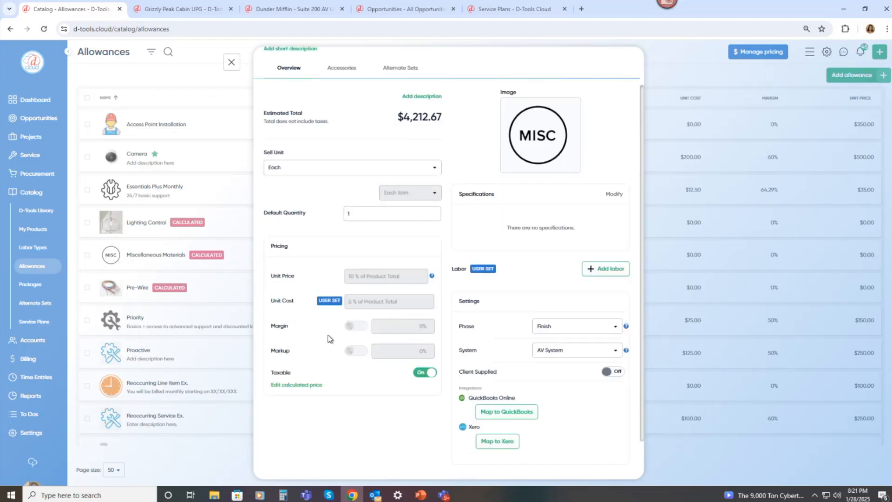
pyautogui.click(317, 386)
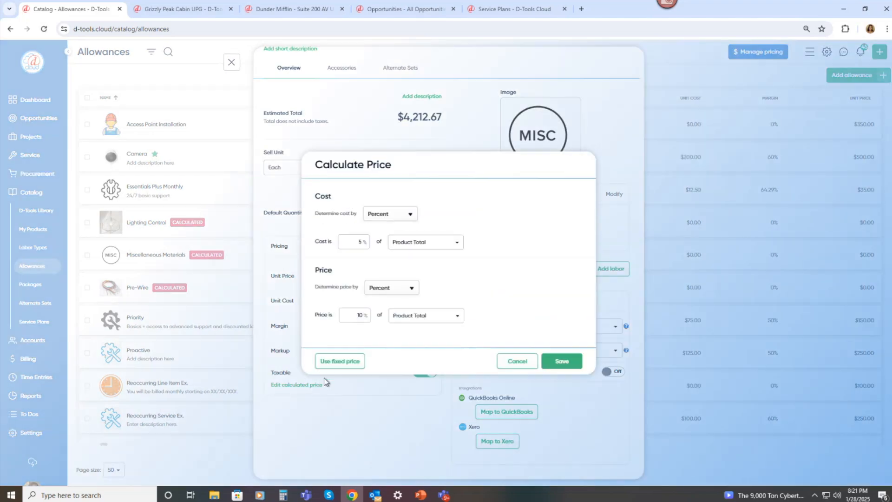
pyautogui.click(411, 290)
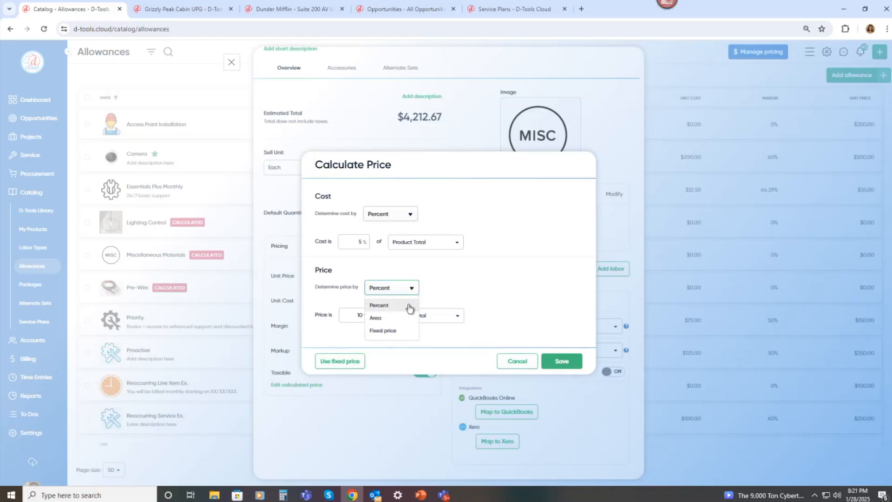
pyautogui.click(458, 281)
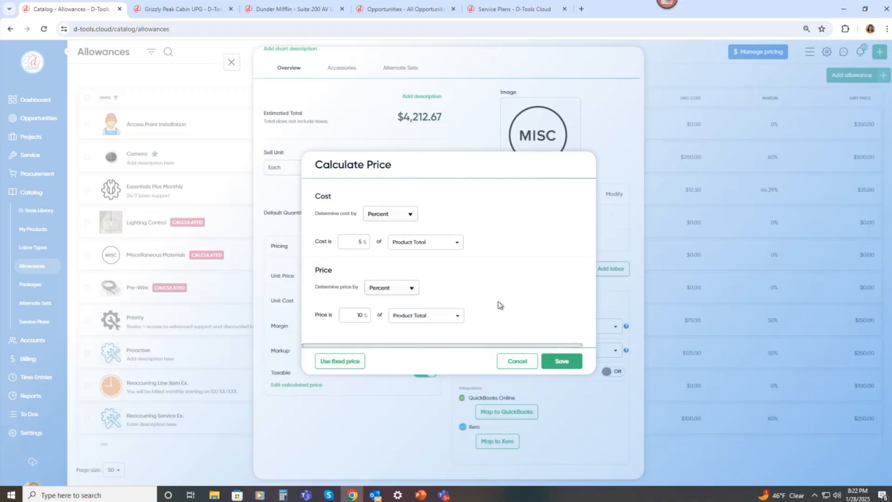
pyautogui.click(507, 362)
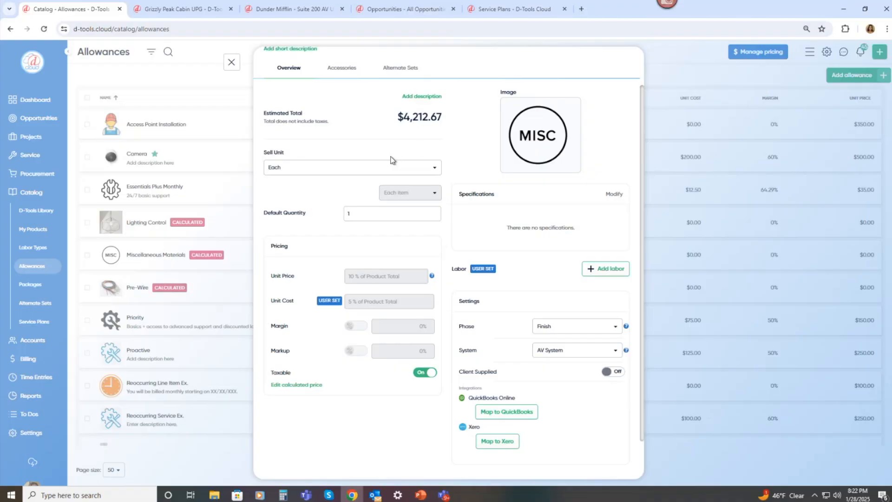
pyautogui.scroll(1, 390, 157)
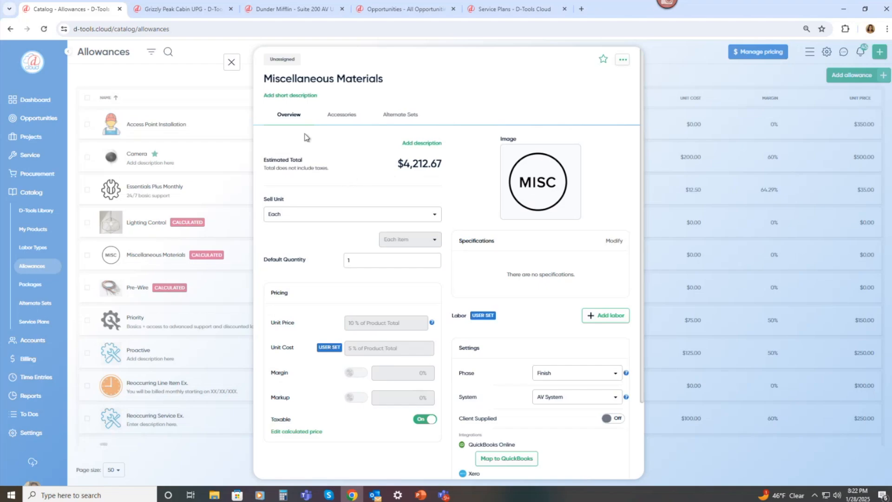
pyautogui.click(231, 64)
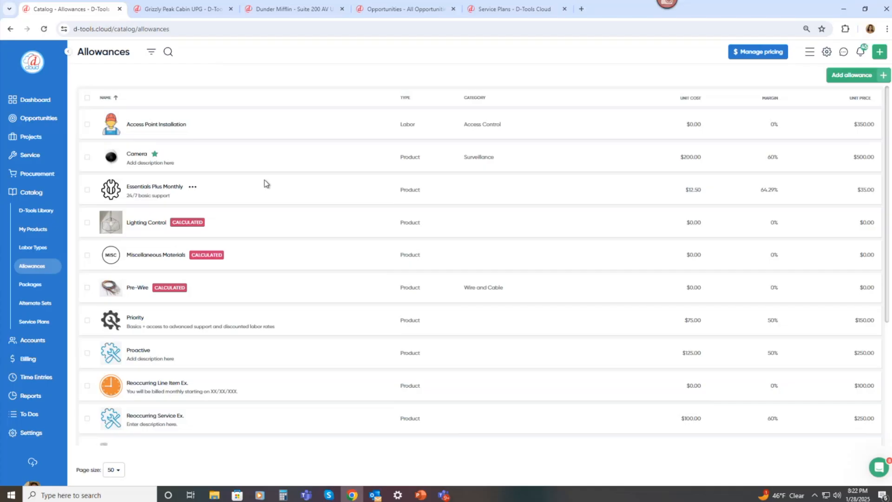
# Open Packages and view the new package type choices before closing the dialog.
pyautogui.click(40, 289)
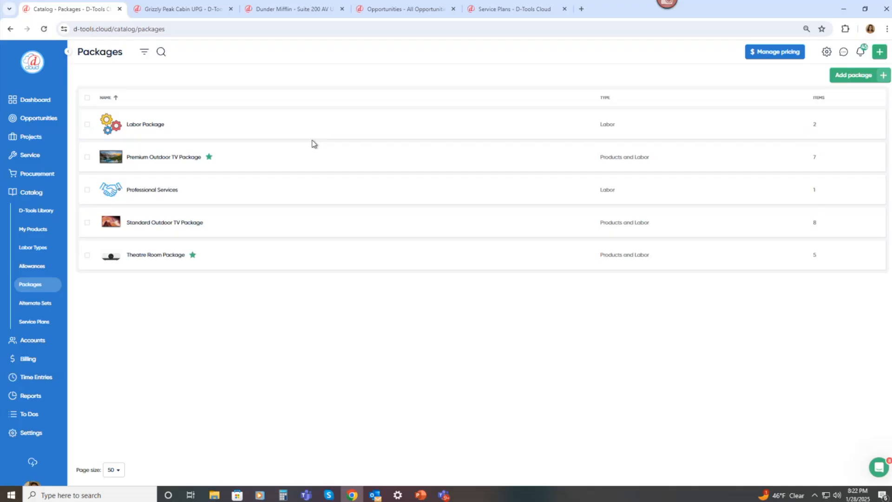
pyautogui.click(836, 77)
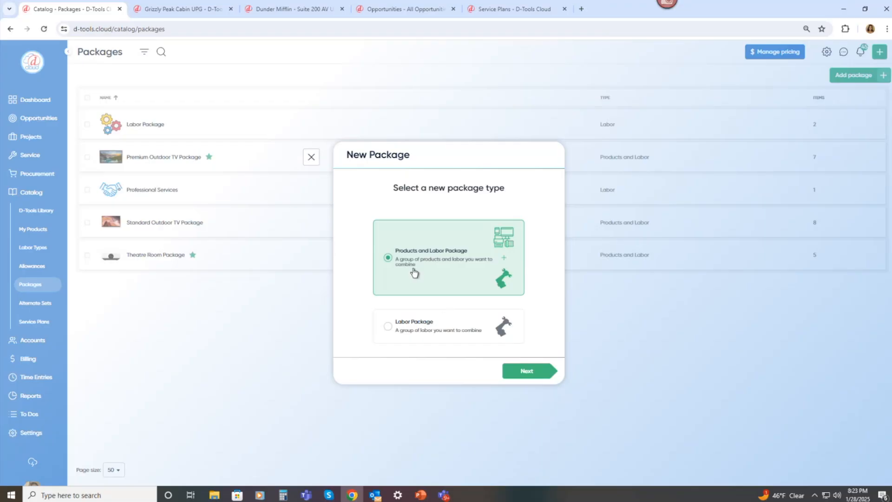
pyautogui.click(312, 157)
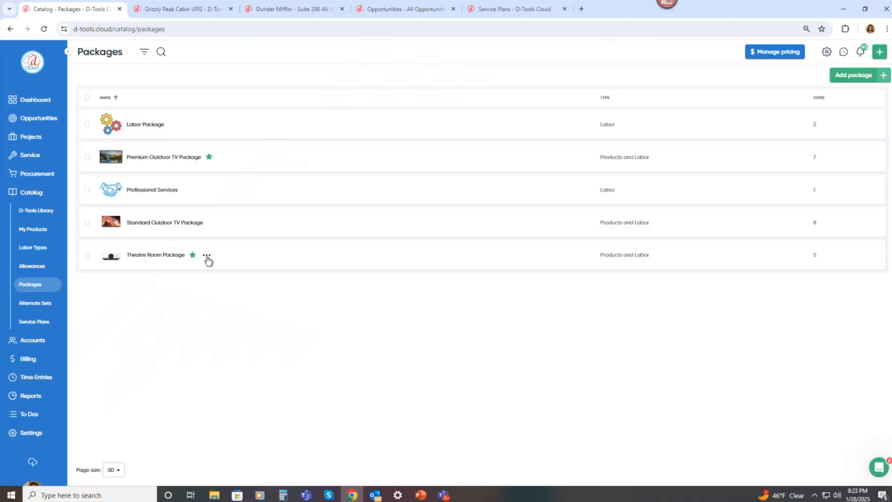
# Open the Theatre Room Package and review its items, expanding a Triad speaker to see its accessory.
pyautogui.click(207, 261)
pyautogui.click(239, 273)
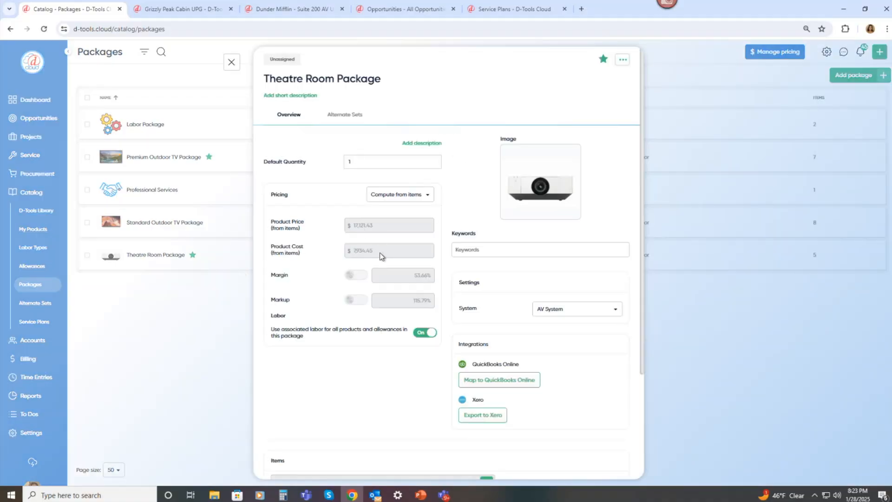
pyautogui.scroll(-3, 414, 257)
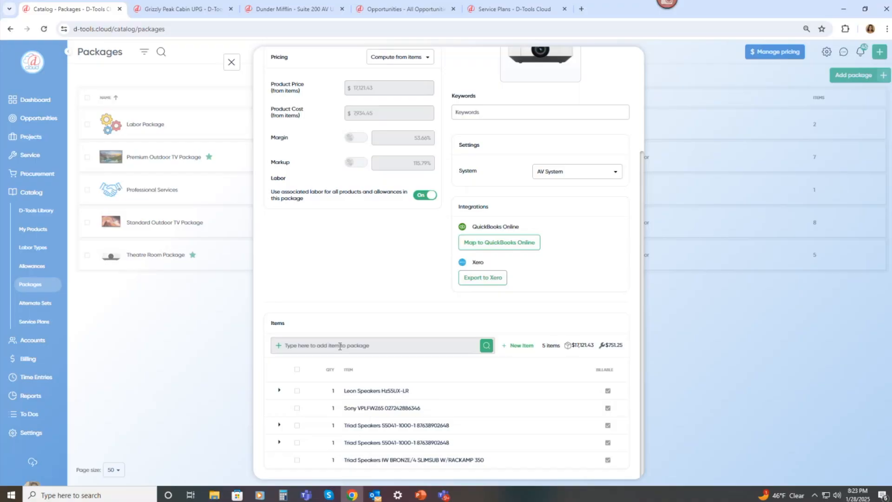
pyautogui.click(340, 346)
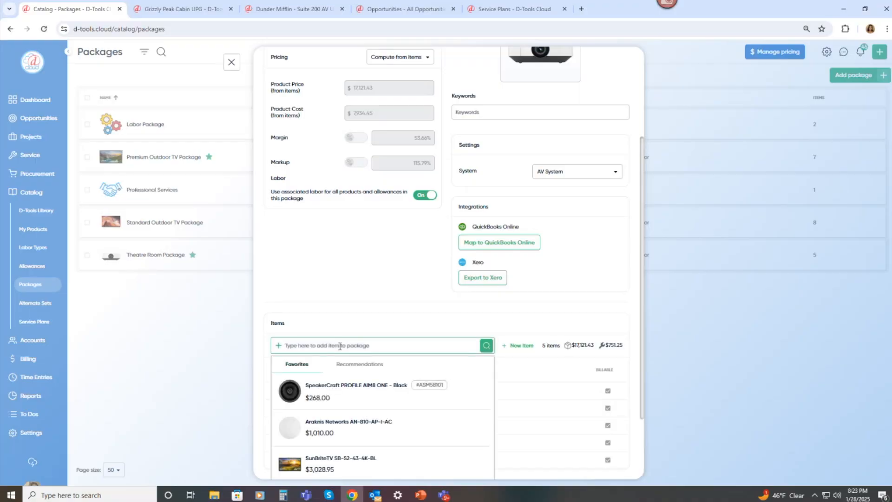
pyautogui.click(369, 325)
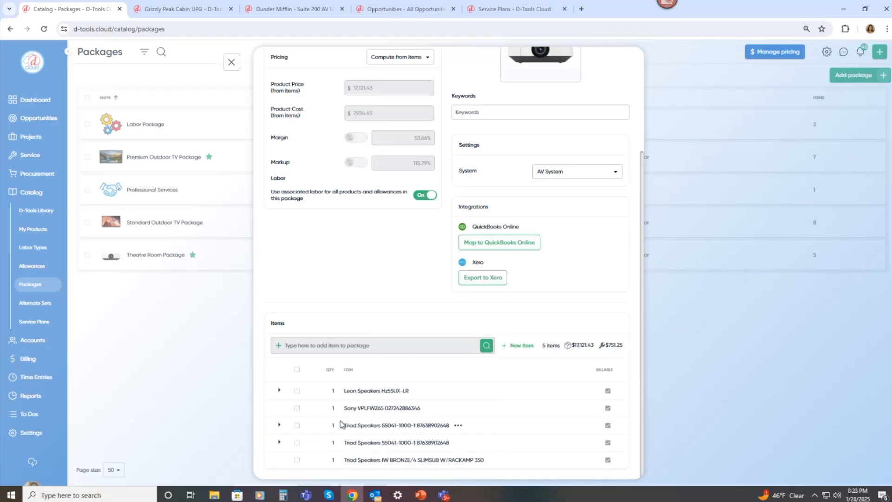
pyautogui.click(279, 427)
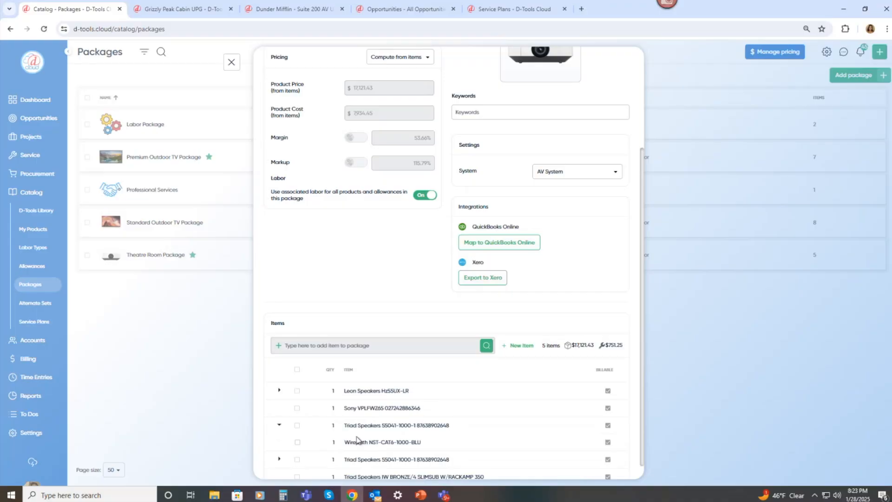
pyautogui.scroll(-1, 358, 437)
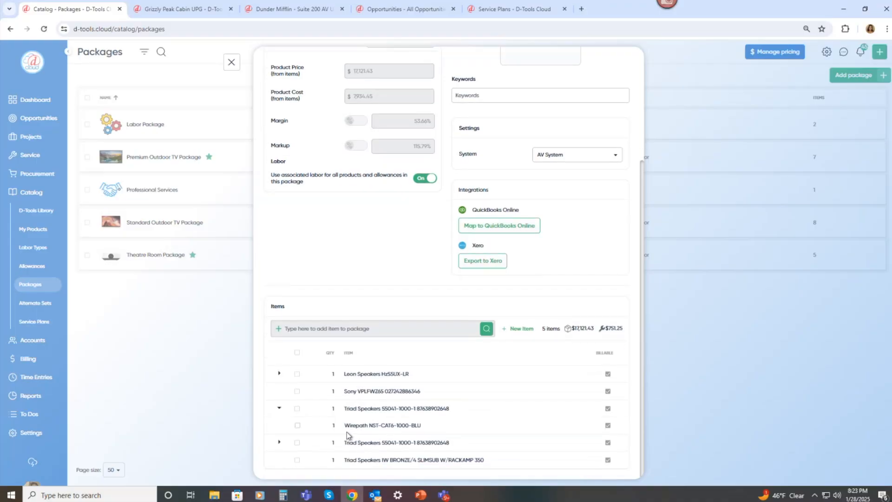
pyautogui.moveTo(378, 415)
pyautogui.scroll(3, 376, 412)
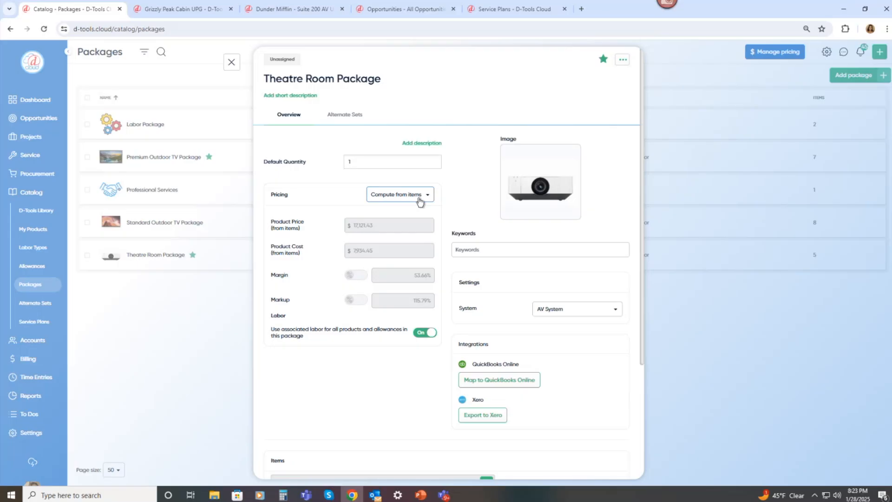
# Switch the Theatre Room Package pricing to Fixed price and set the product price to 17,500.
pyautogui.click(420, 199)
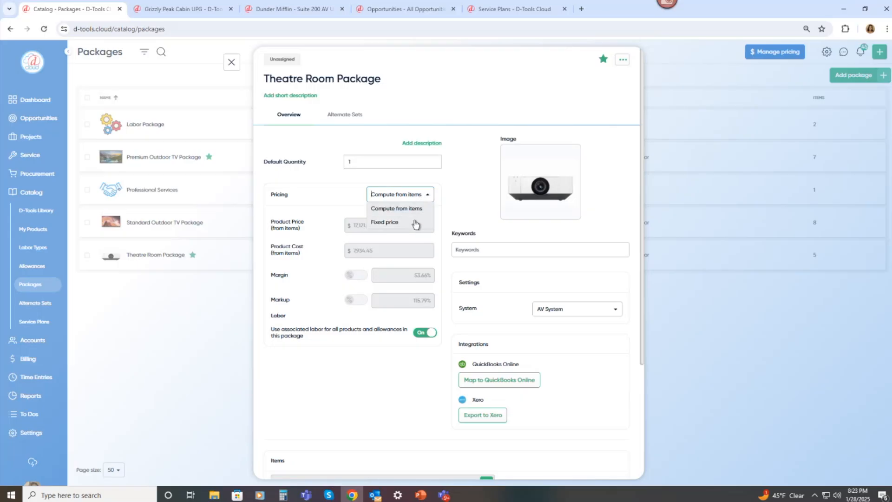
pyautogui.click(446, 206)
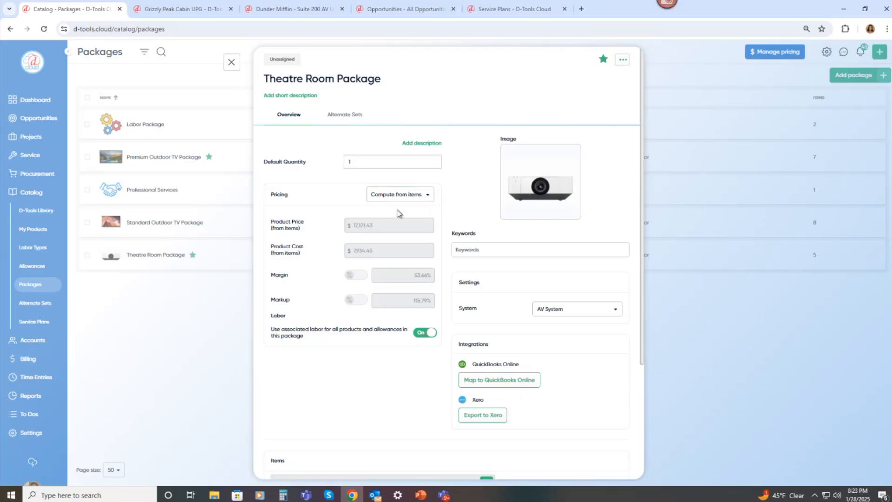
pyautogui.click(409, 199)
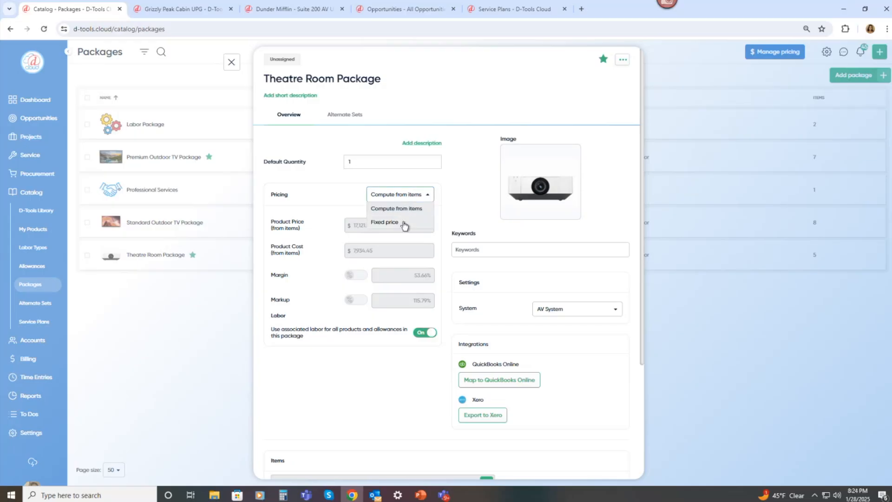
pyautogui.click(404, 222)
pyautogui.moveTo(374, 225); pyautogui.dragTo(358, 226)
pyautogui.write('500')
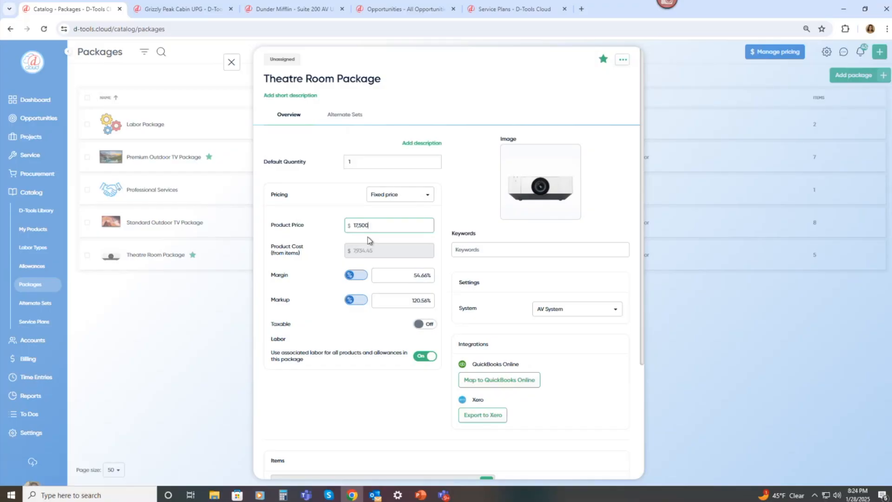
pyautogui.click(447, 216)
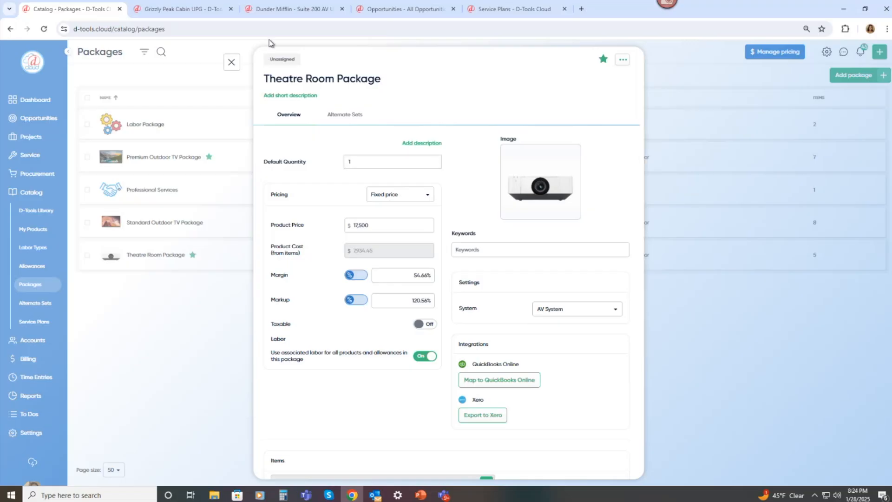
# In the Grizzly Peak Cabin proposal, delete the Sony VPLHW45ES projector from the Theatre location.
pyautogui.click(275, 12)
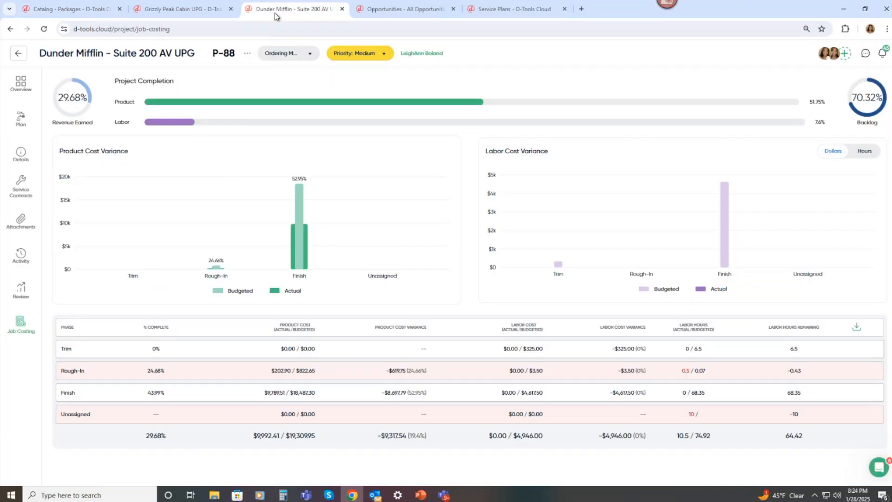
pyautogui.hotkey('ctrl', 'shift', 'Tab')
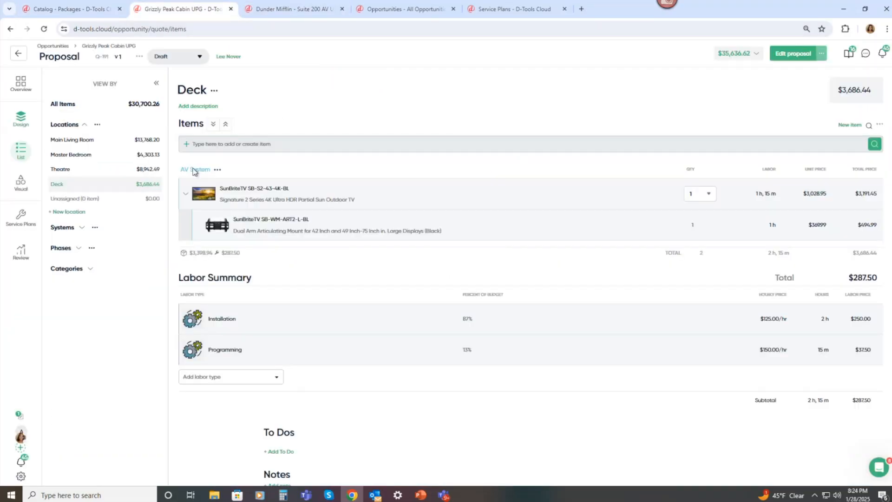
pyautogui.click(129, 172)
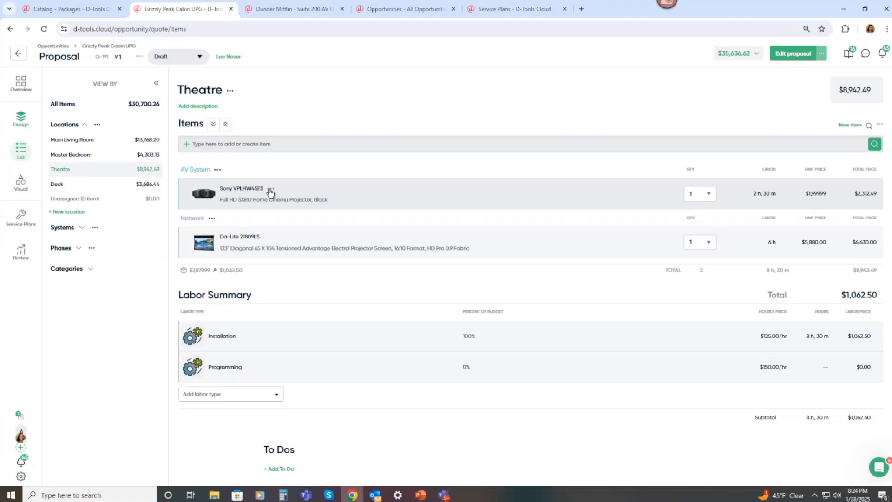
pyautogui.click(270, 191)
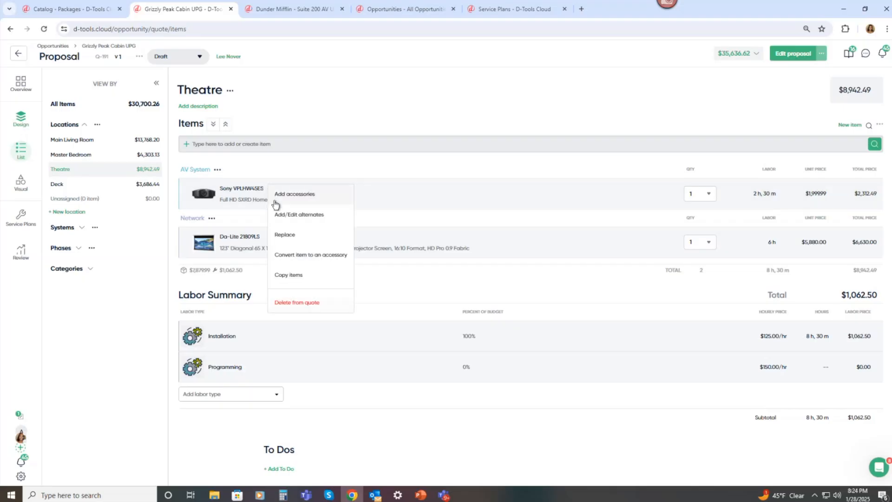
pyautogui.click(293, 304)
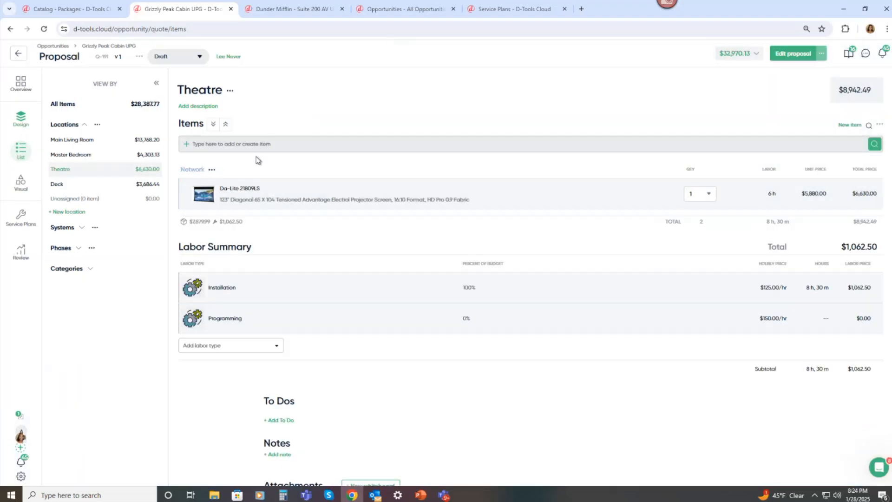
# Search for theatre, quick-add the Theatre Room Package to the Theatre location, and expand it.
pyautogui.click(251, 144)
pyautogui.write('theatre')
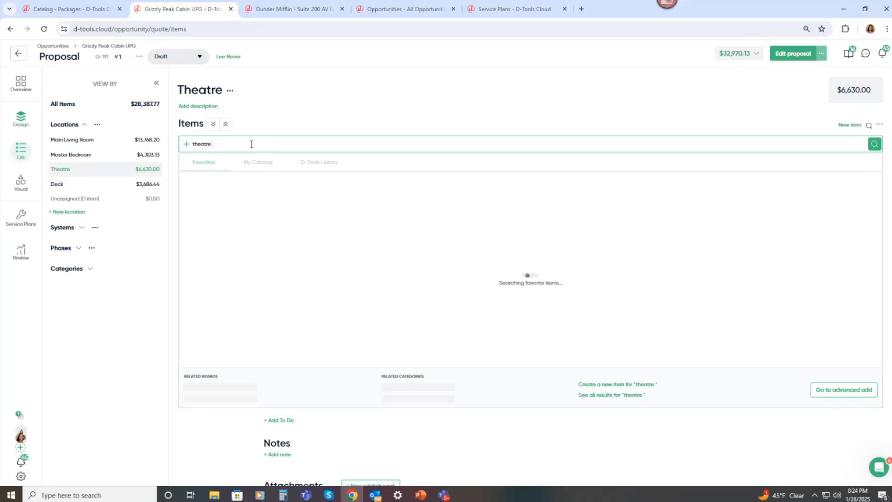
pyautogui.moveTo(229, 186)
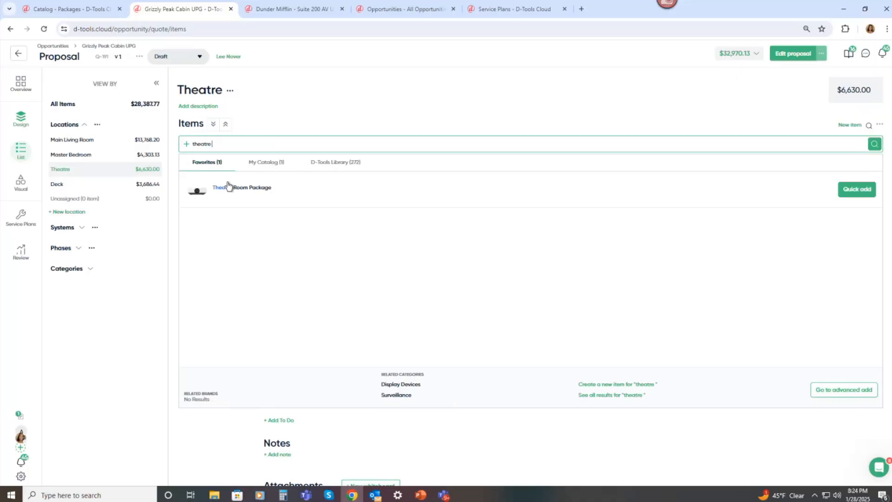
pyautogui.click(845, 194)
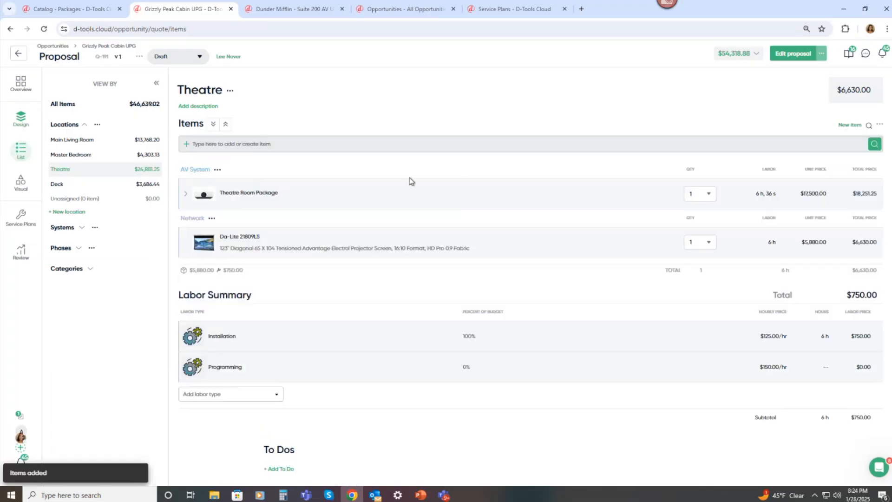
pyautogui.click(185, 199)
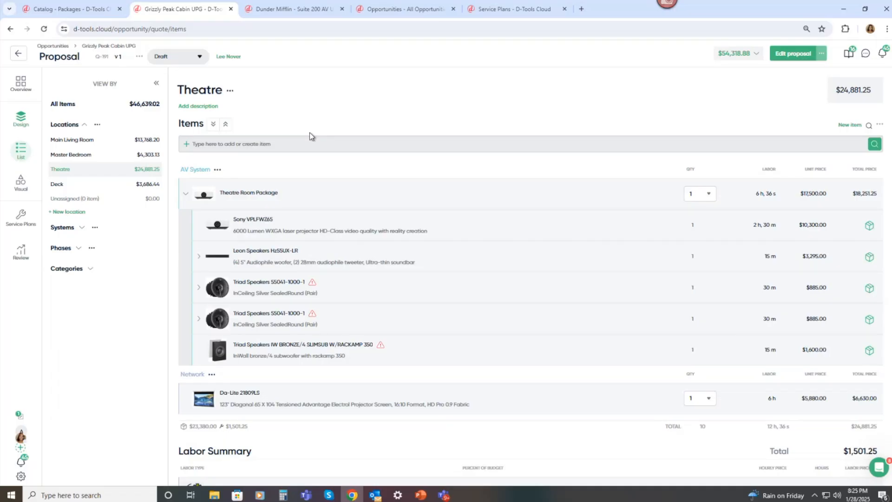
# Close the package in the catalog and open the URC Remotes alternate set to review its items.
pyautogui.click(86, 14)
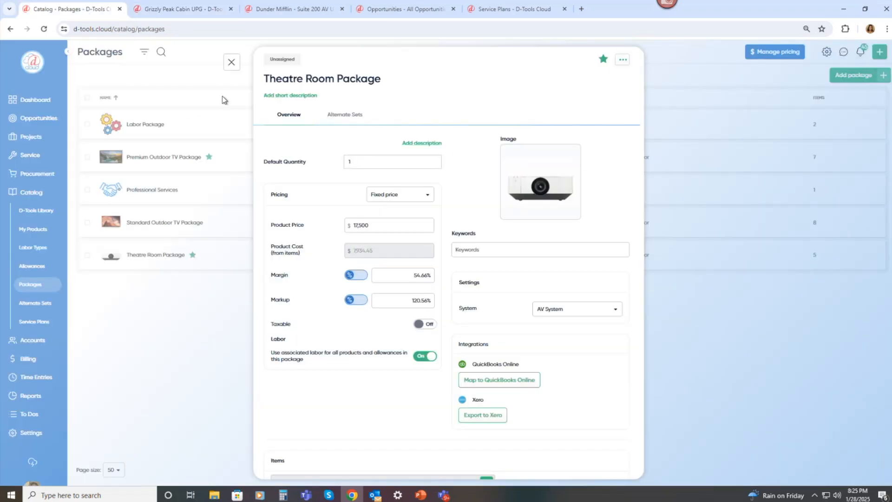
pyautogui.click(232, 63)
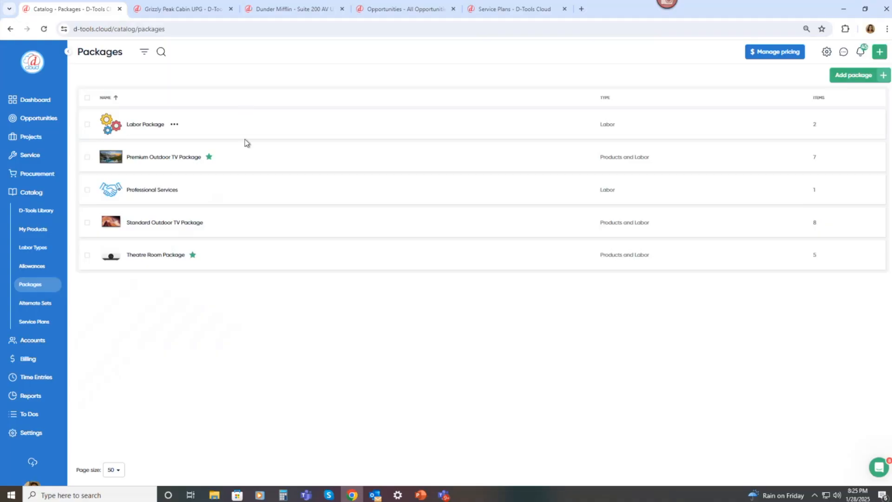
pyautogui.click(49, 308)
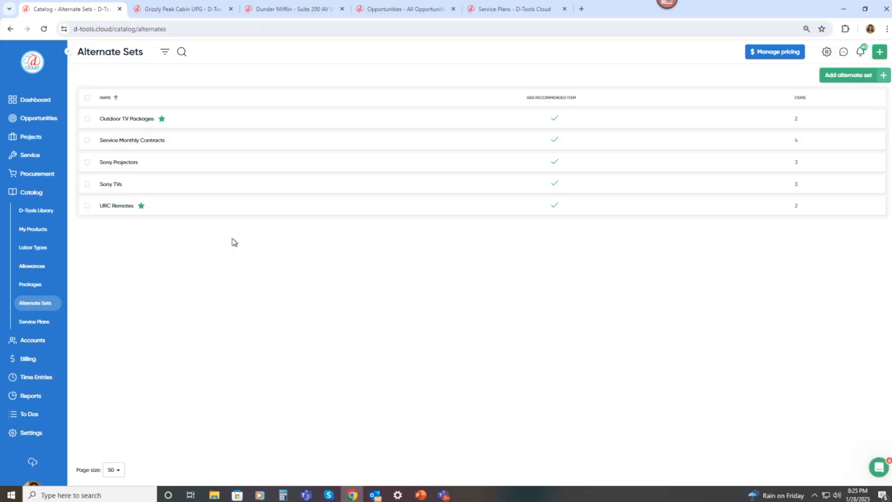
pyautogui.moveTo(166, 213)
pyautogui.click(156, 208)
pyautogui.click(164, 223)
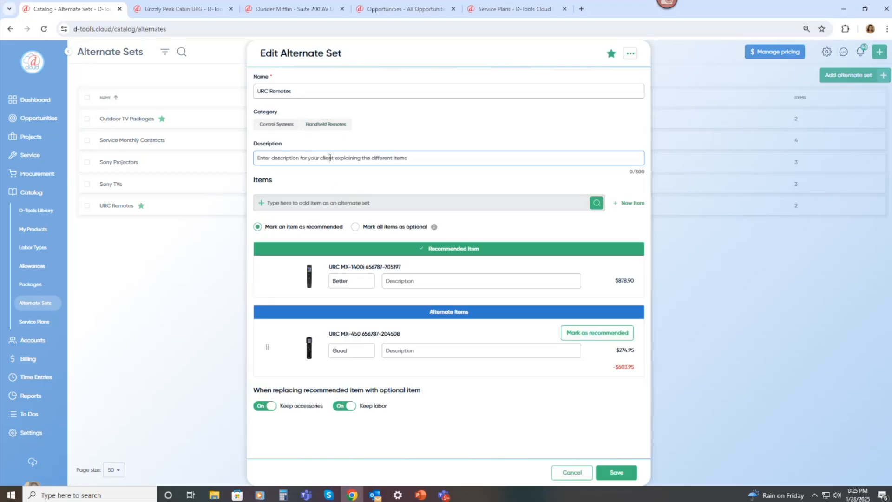
pyautogui.click(337, 203)
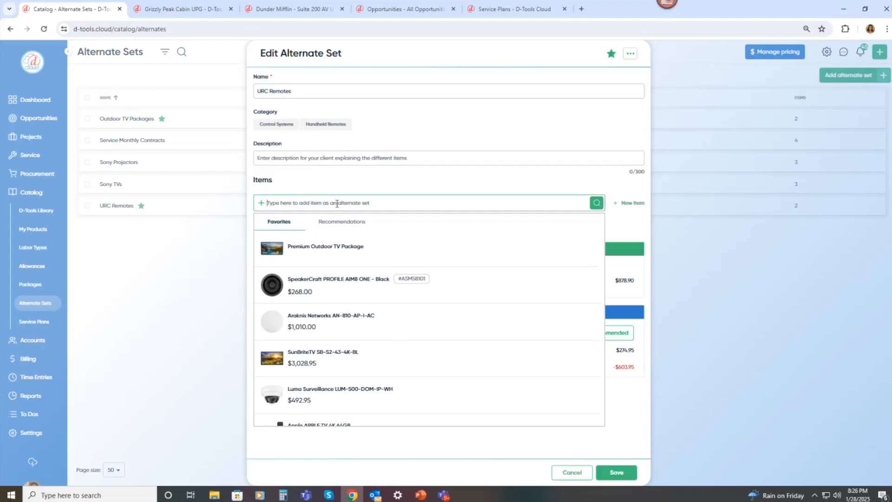
pyautogui.click(420, 179)
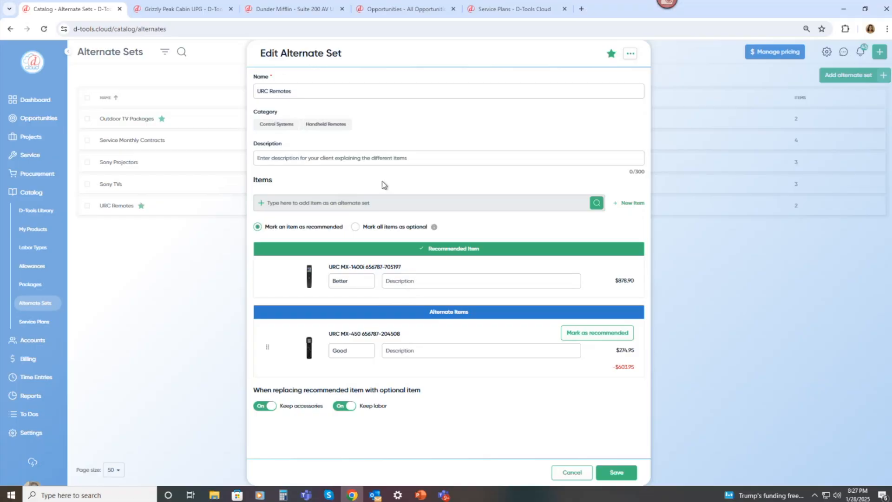
# Search the Grizzly Peak Cabin proposal for urc and quick-add the URC Remotes alternate set to the Theatre location.
pyautogui.click(287, 11)
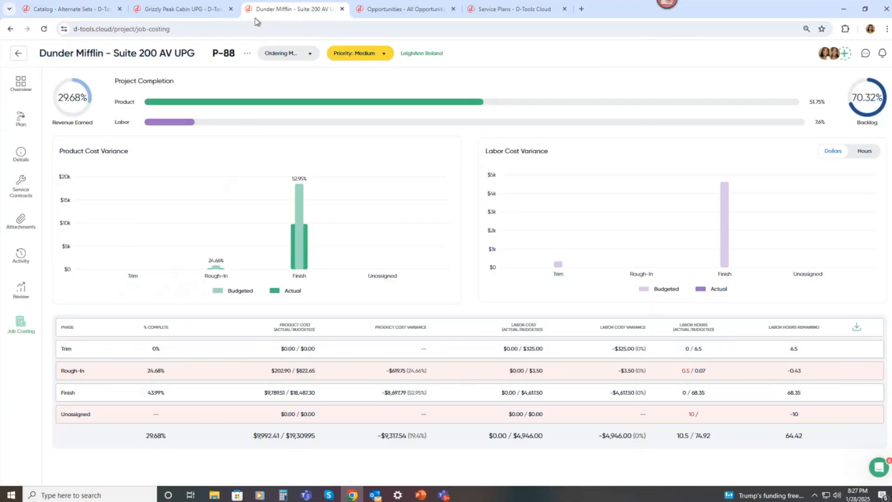
pyautogui.click(205, 10)
pyautogui.click(261, 144)
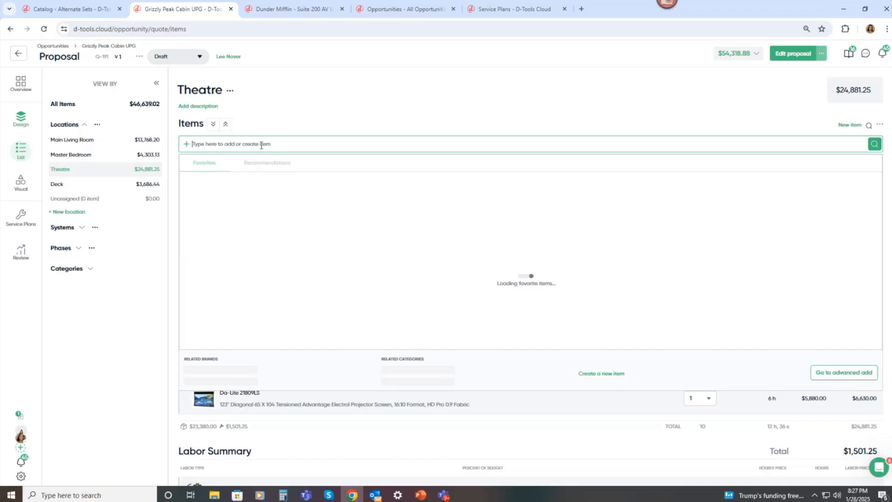
pyautogui.write('urc')
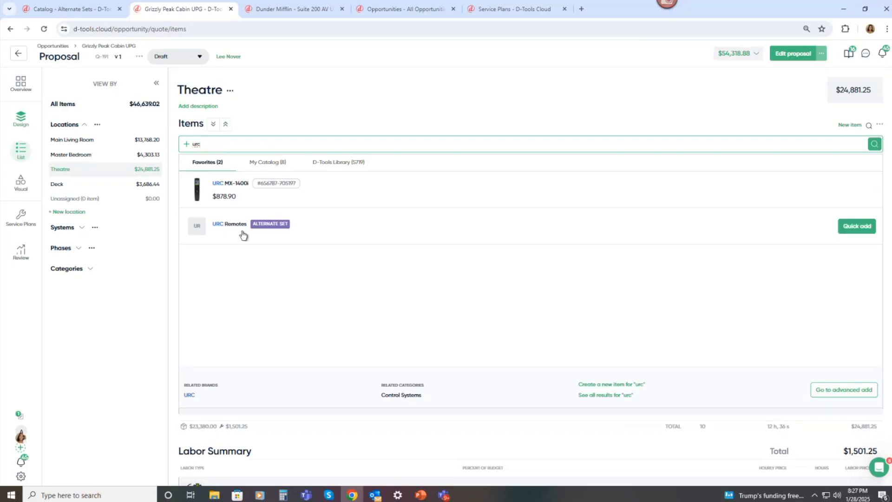
pyautogui.click(855, 228)
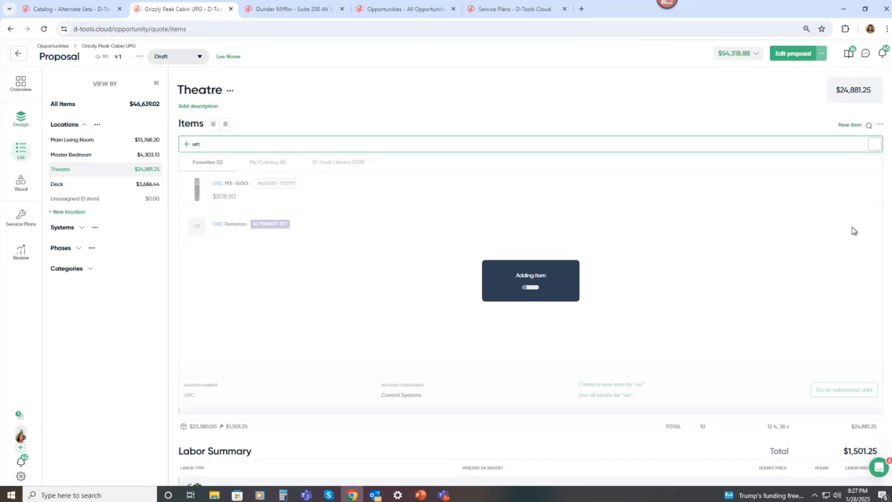
pyautogui.scroll(-3, 297, 297)
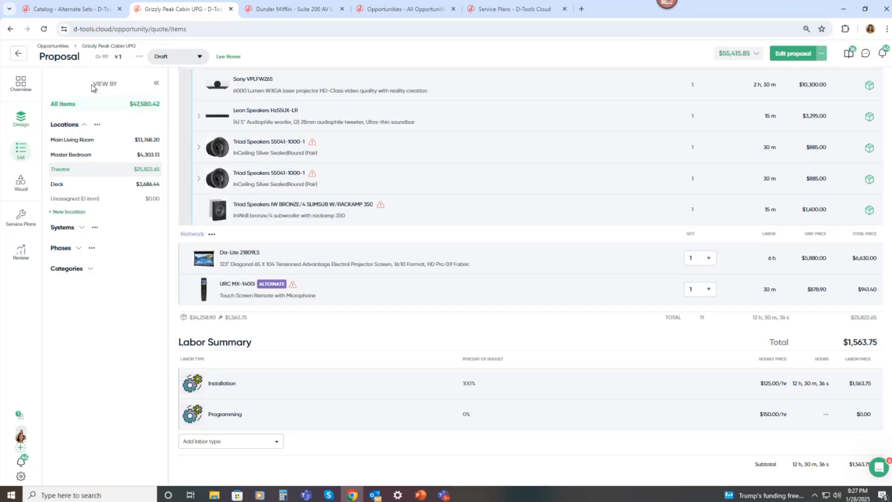
# Cancel the alternate set editor in the catalog and open Service Plans.
pyautogui.click(74, 14)
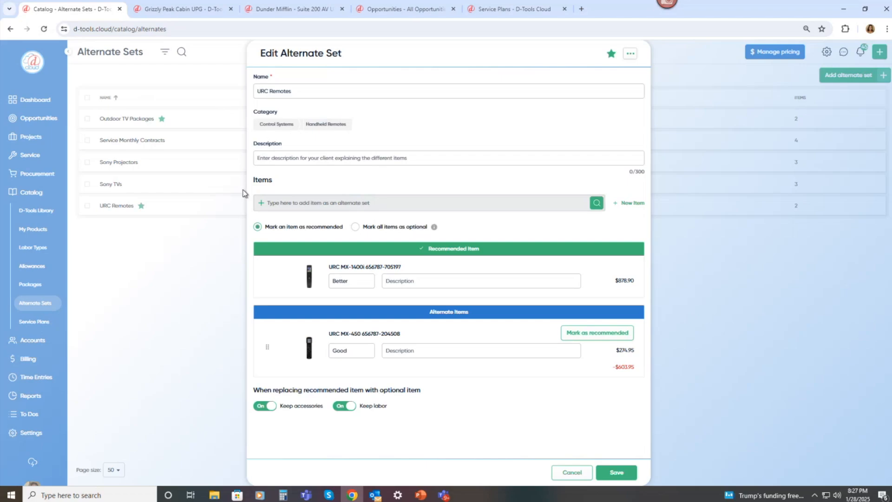
pyautogui.click(560, 471)
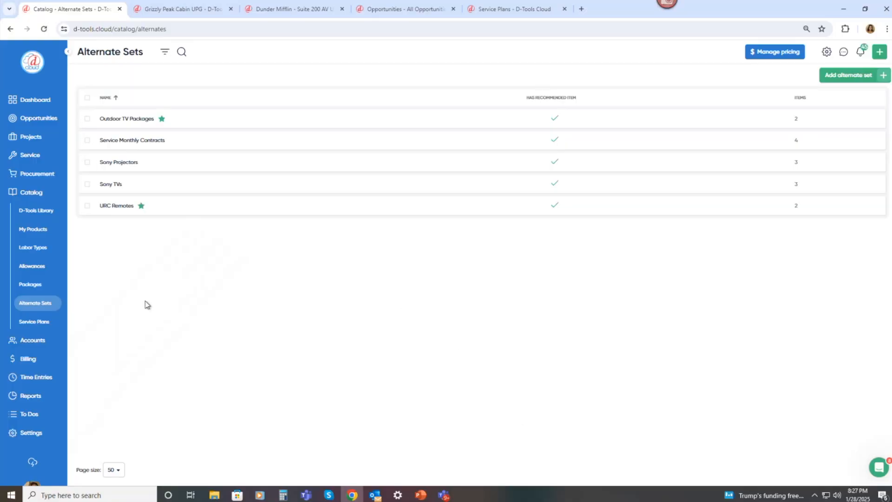
pyautogui.click(49, 323)
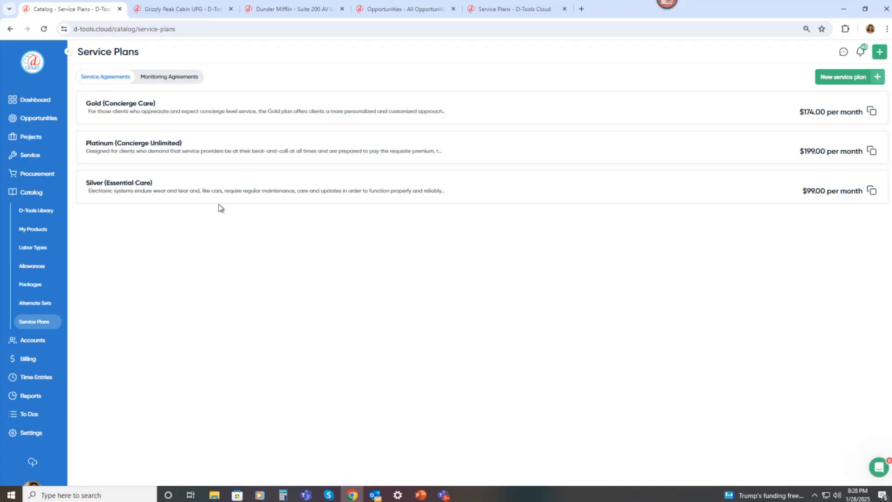
# Review the Monitoring Agreements plans, then open the Platinum (Concierge Unlimited) service plan for editing.
pyautogui.click(179, 79)
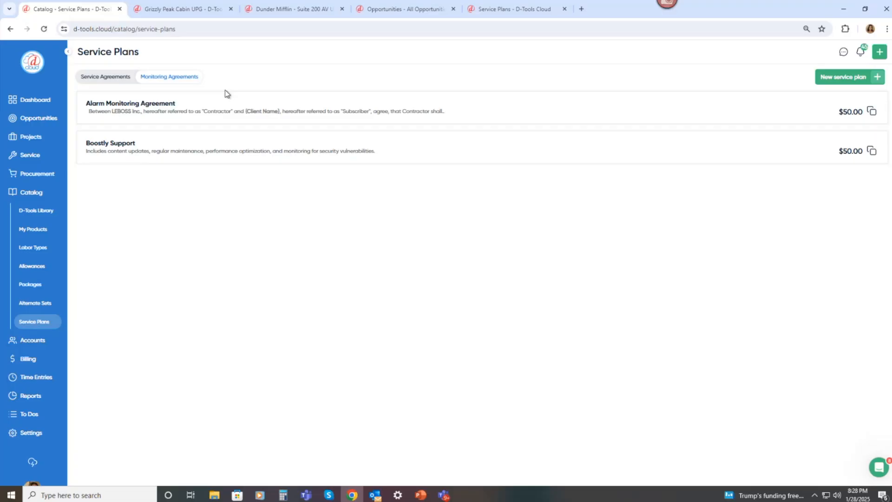
pyautogui.click(133, 80)
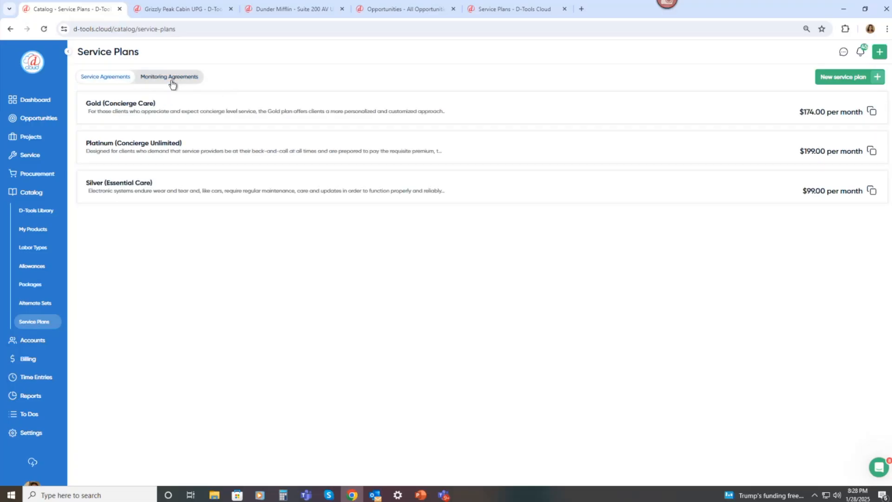
pyautogui.click(190, 147)
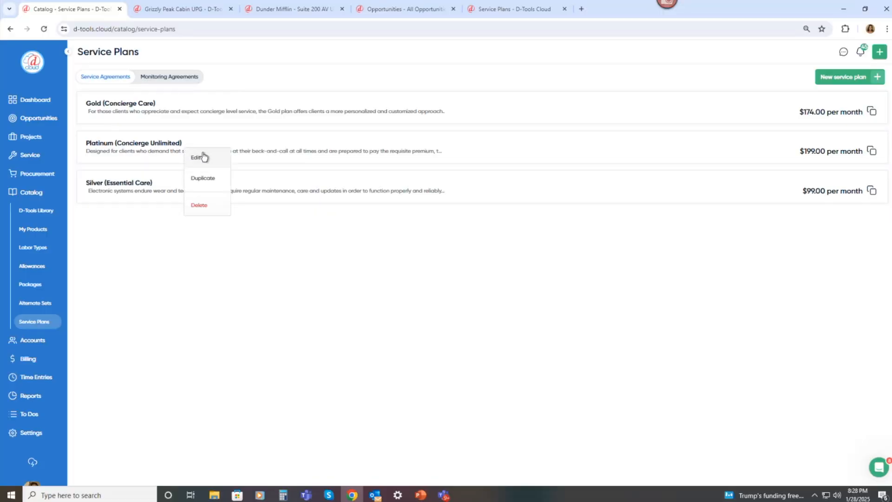
pyautogui.click(206, 162)
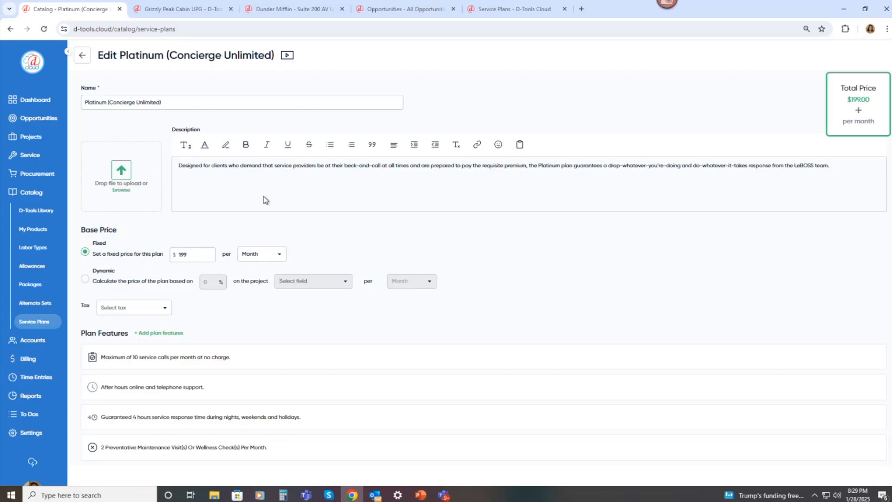
# Switch the base price to Dynamic and review its project field and period options.
pyautogui.scroll(-1, 264, 200)
pyautogui.scroll(-1, 263, 200)
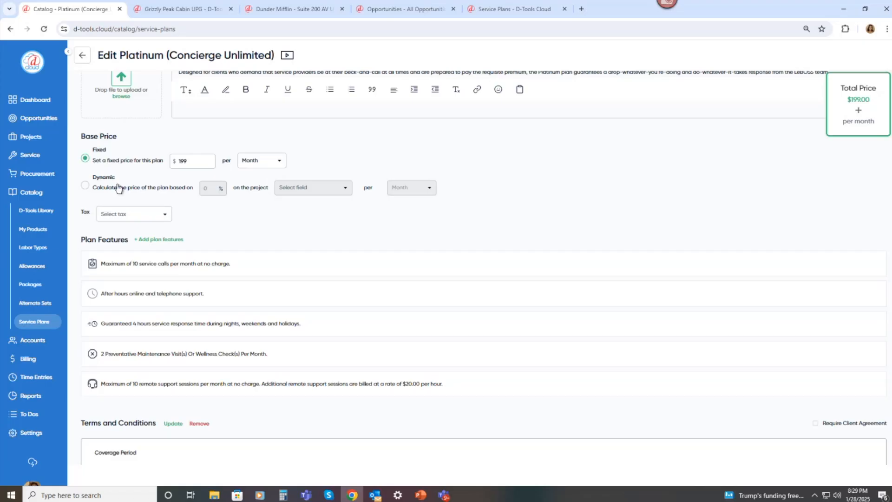
pyautogui.click(102, 190)
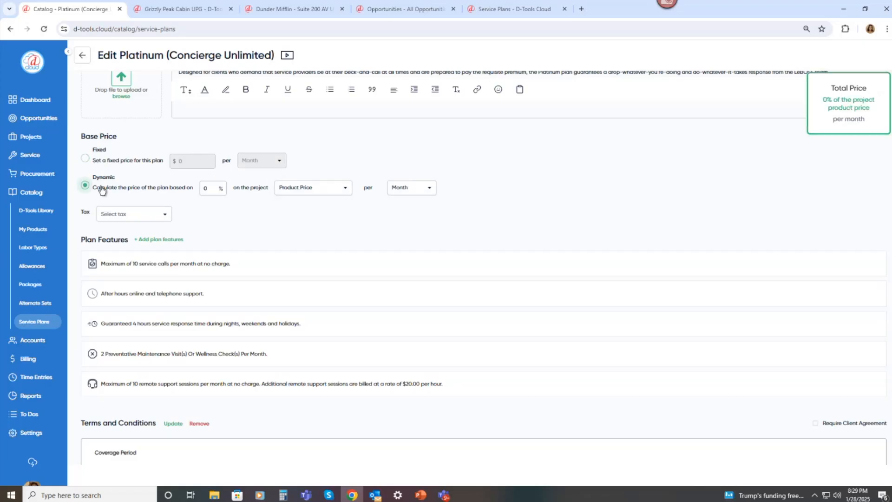
pyautogui.click(301, 193)
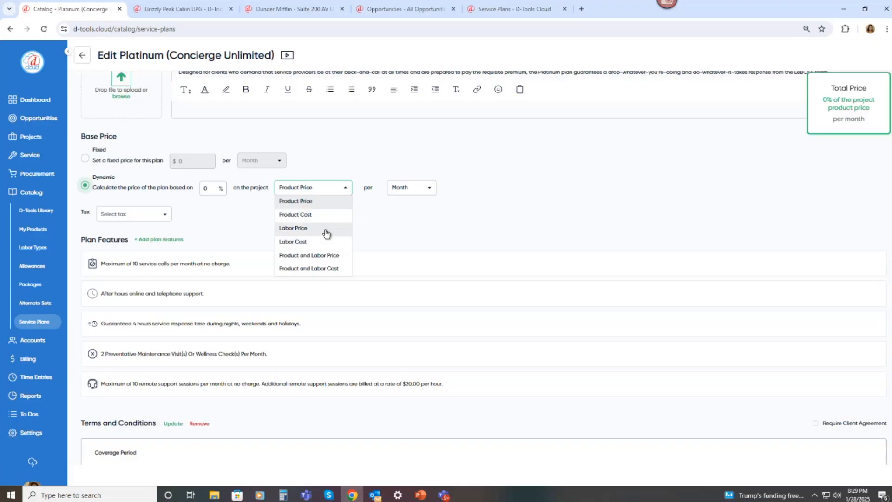
pyautogui.click(367, 199)
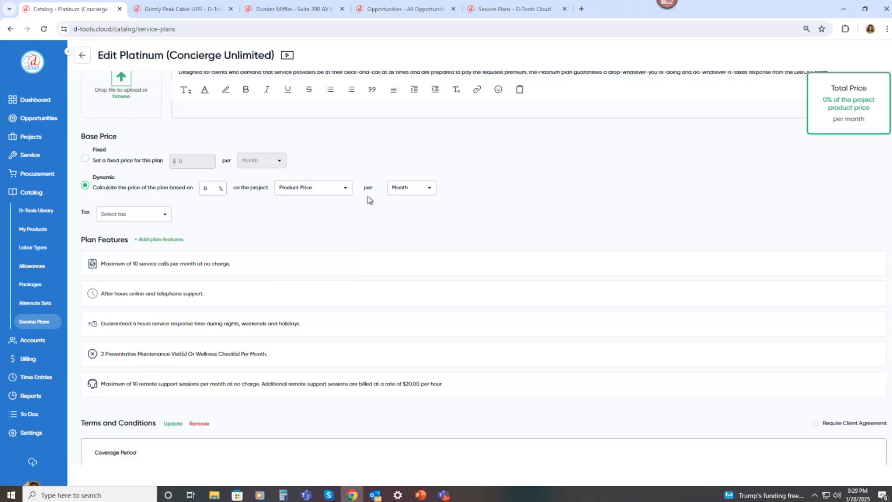
pyautogui.click(422, 190)
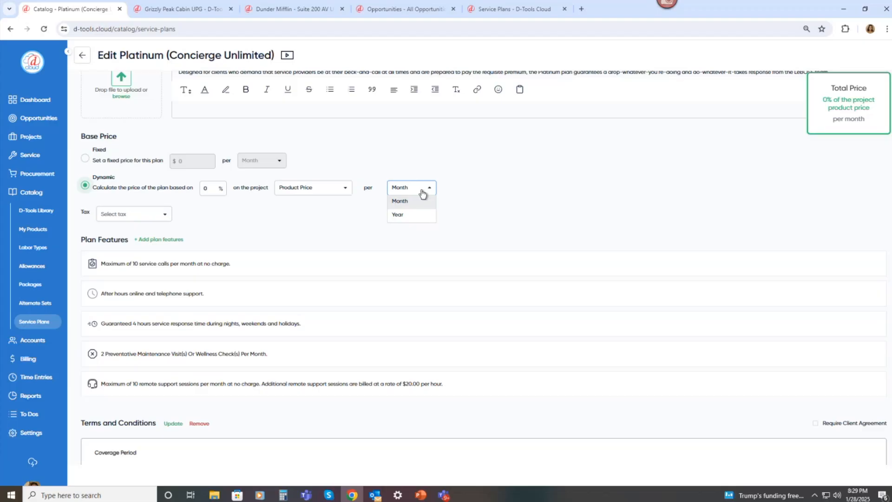
pyautogui.click(400, 171)
# Set the plan back to a fixed price of $179 per month.
pyautogui.click(89, 161)
pyautogui.click(179, 163)
pyautogui.write('1')
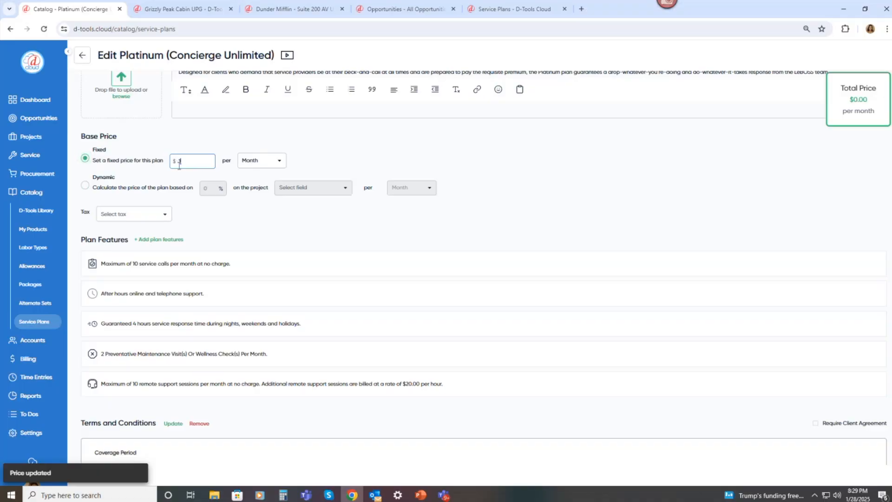
pyautogui.write('79')
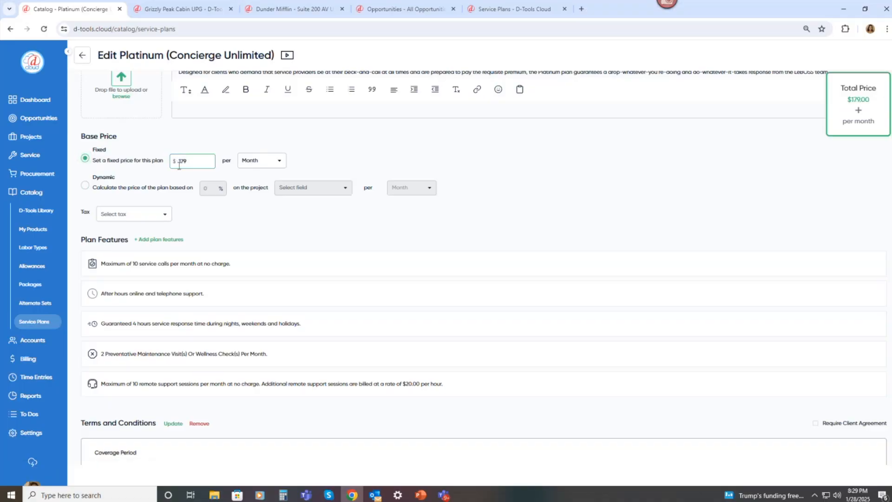
pyautogui.click(308, 211)
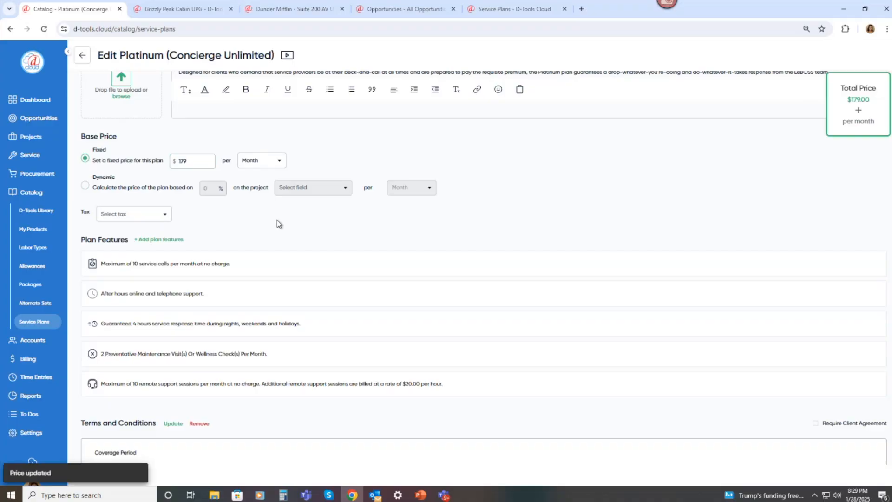
# Open the Add plan features list to review the available feature types, then close it.
pyautogui.scroll(-1, 263, 223)
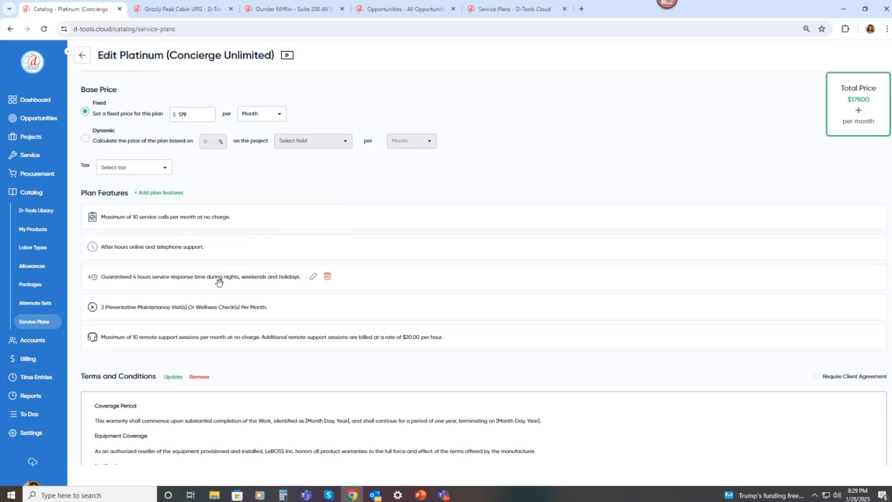
pyautogui.click(160, 198)
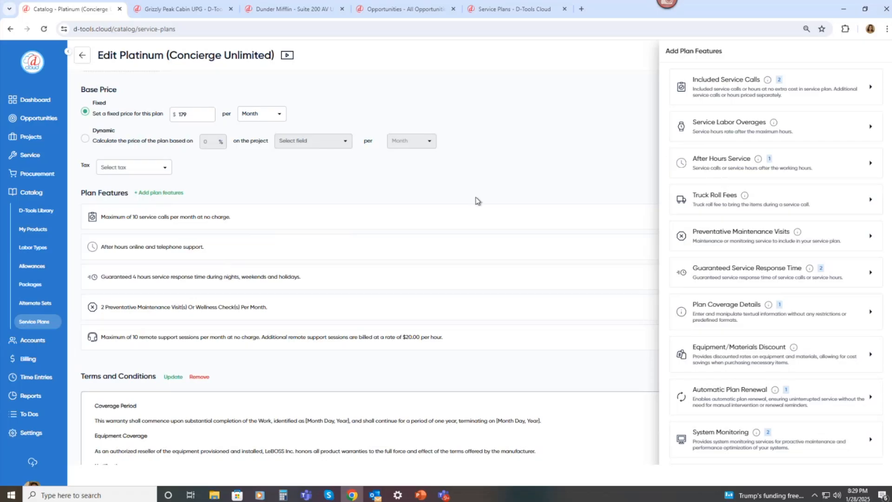
pyautogui.click(460, 191)
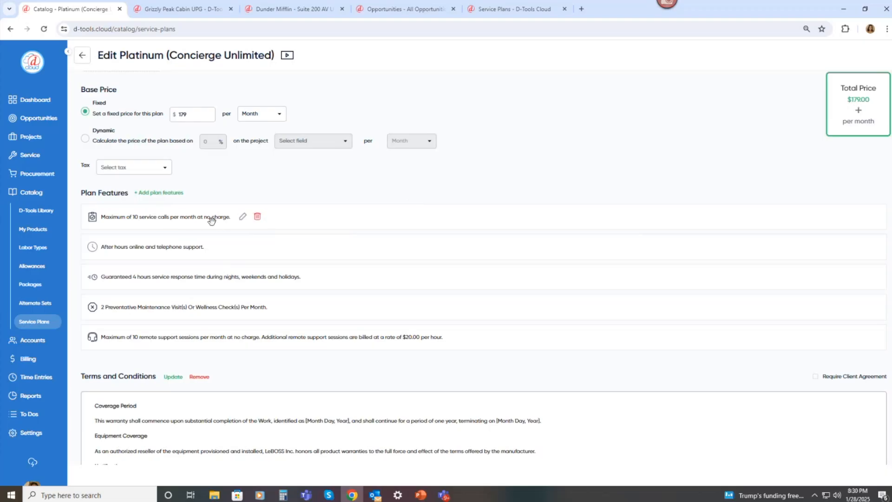
# Open the Included Service Calls feature and view its Examples tab, then close the feature editor.
pyautogui.click(243, 218)
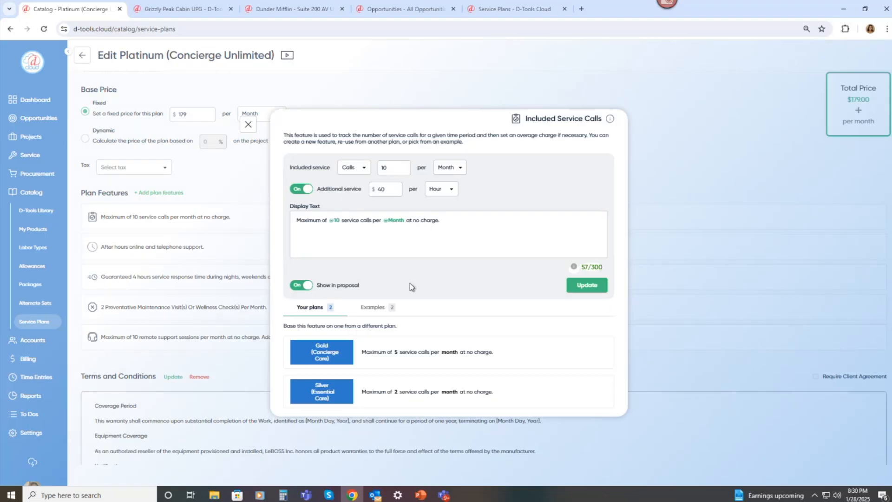
pyautogui.click(382, 310)
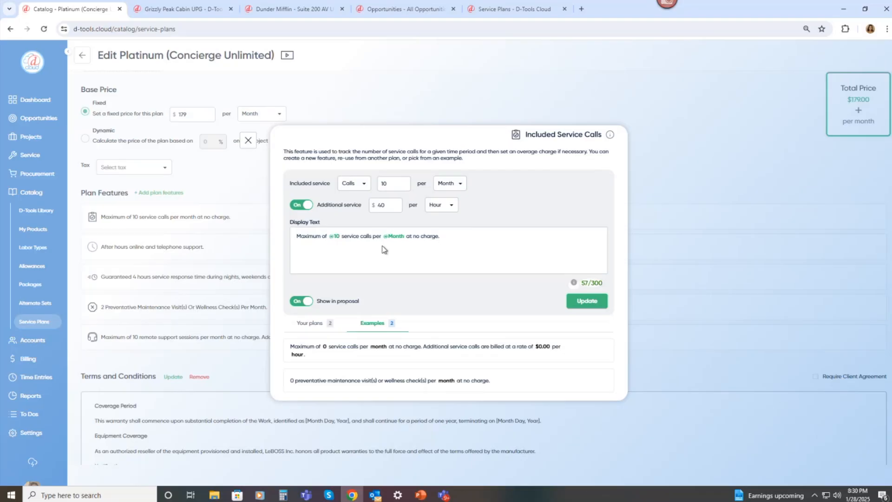
pyautogui.click(248, 141)
# Scroll through the plan's Terms and Conditions.
pyautogui.scroll(-2, 372, 239)
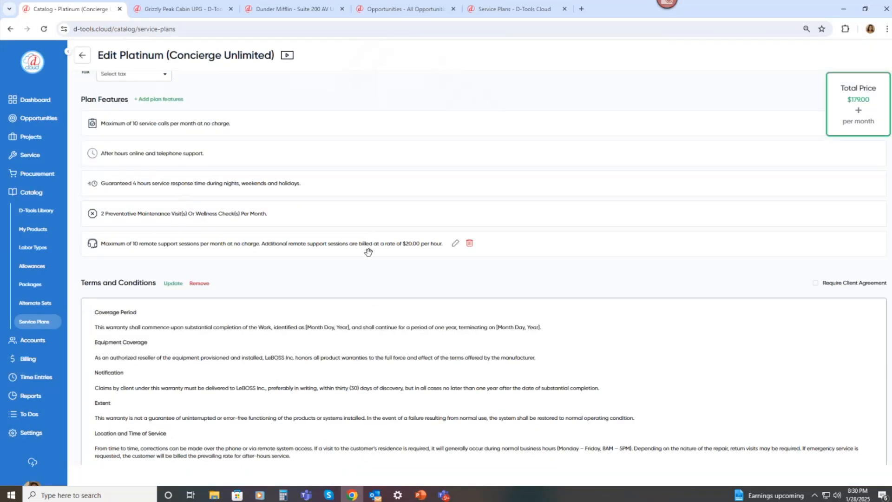
pyautogui.scroll(-1, 368, 254)
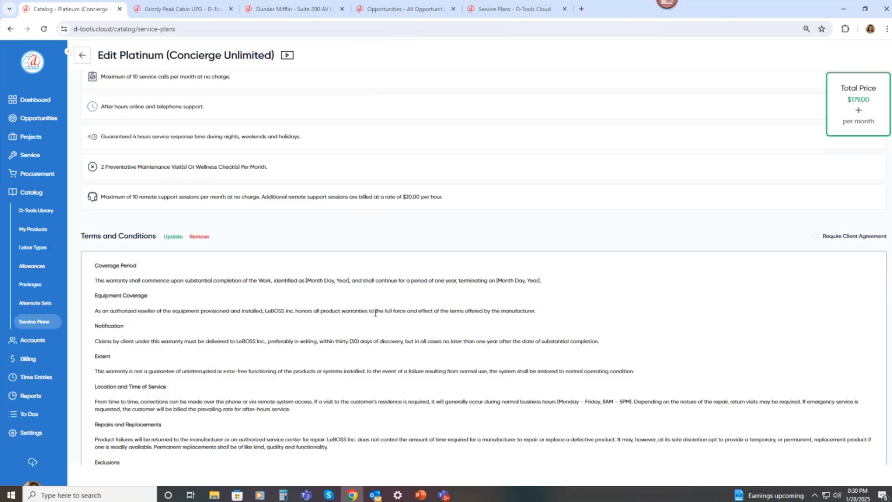
pyautogui.scroll(-1, 367, 308)
pyautogui.scroll(-1, 378, 314)
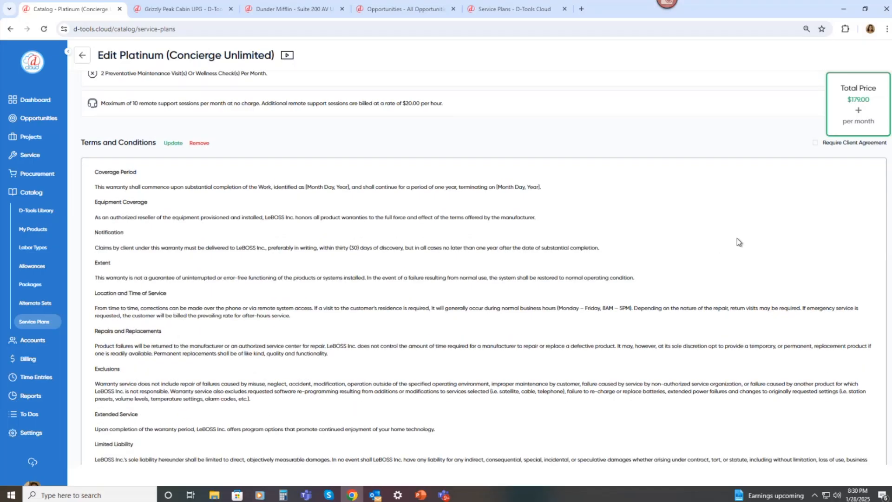
pyautogui.scroll(1, 853, 167)
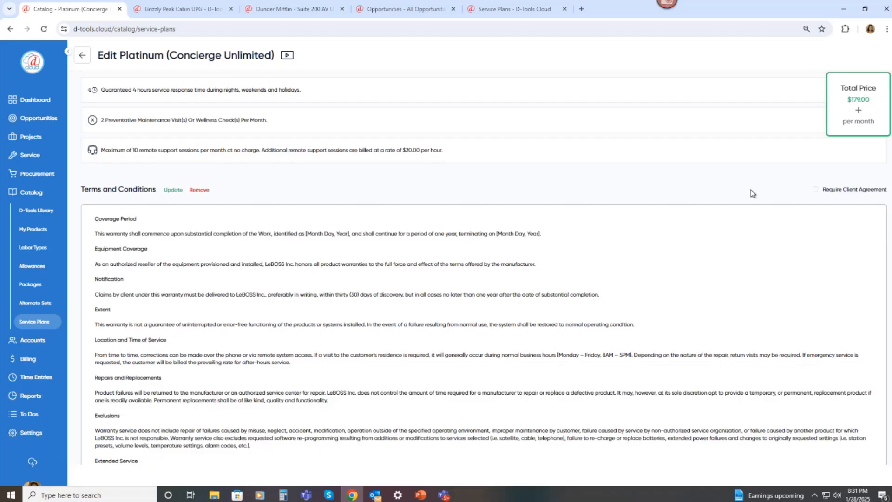
# Switch to the Sarmiento's Office UPG proposal and add all three service agreements to its Service Plans.
pyautogui.click(532, 14)
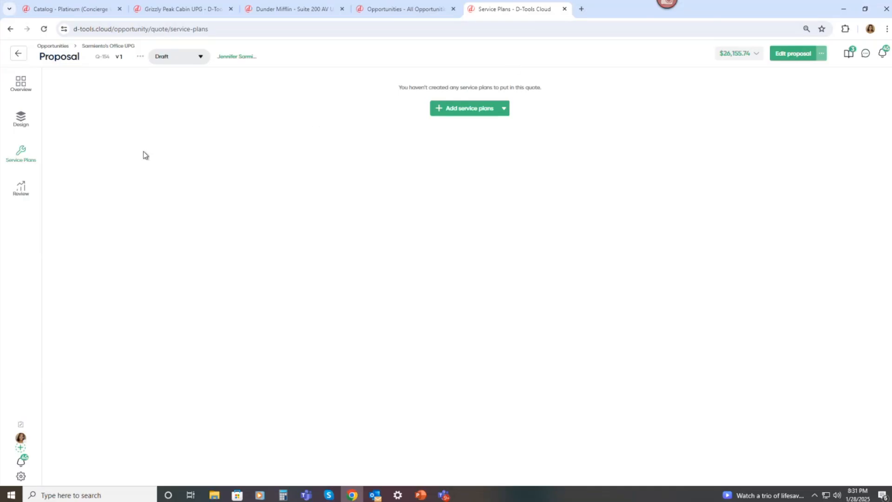
pyautogui.click(96, 46)
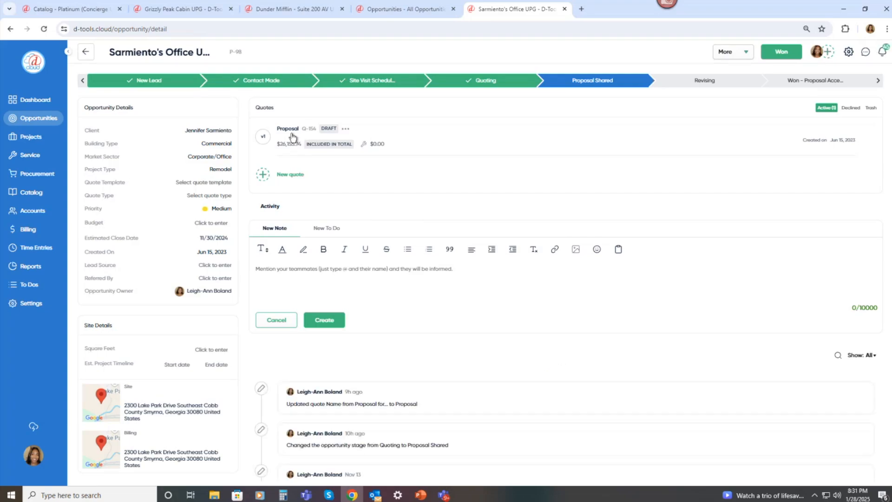
pyautogui.click(292, 138)
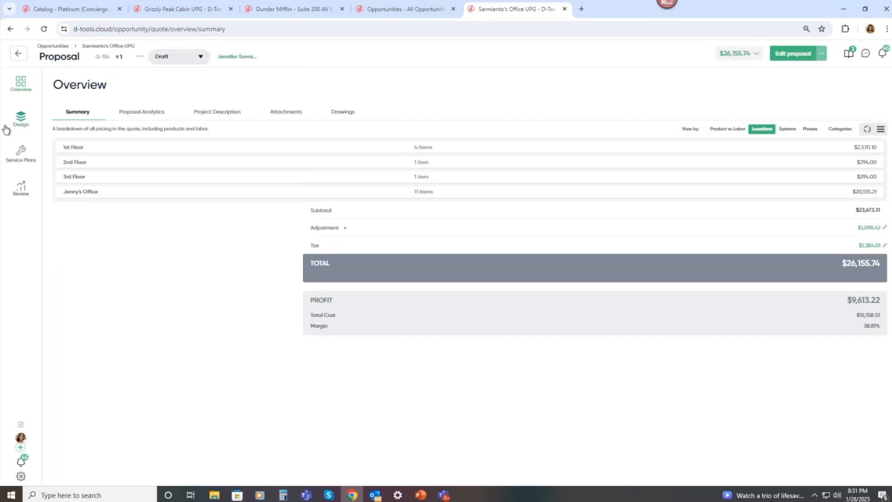
pyautogui.click(22, 159)
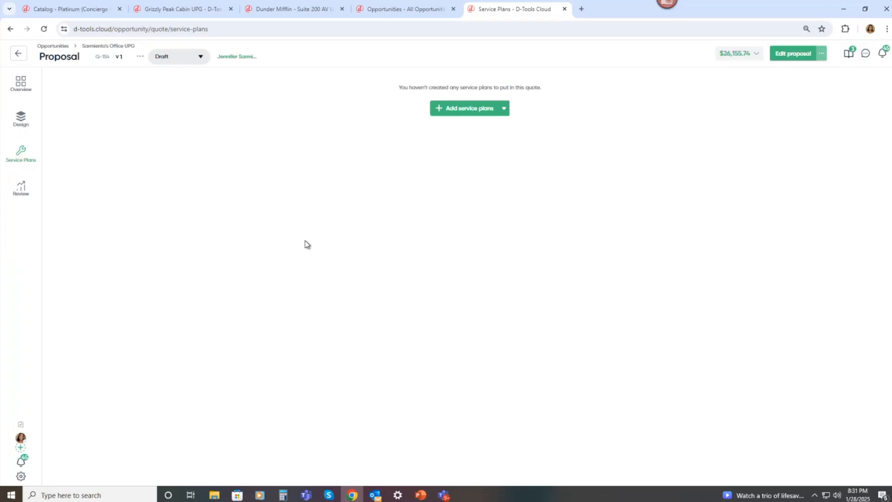
pyautogui.click(478, 113)
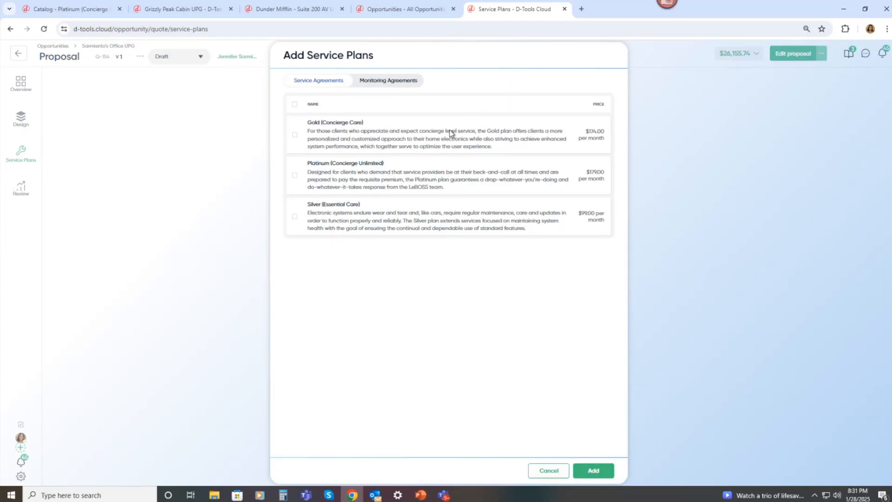
pyautogui.click(295, 105)
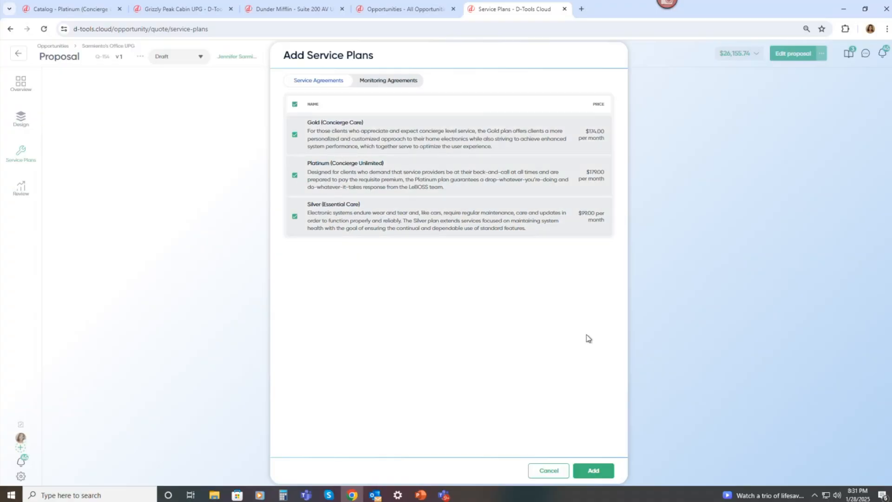
pyautogui.click(582, 468)
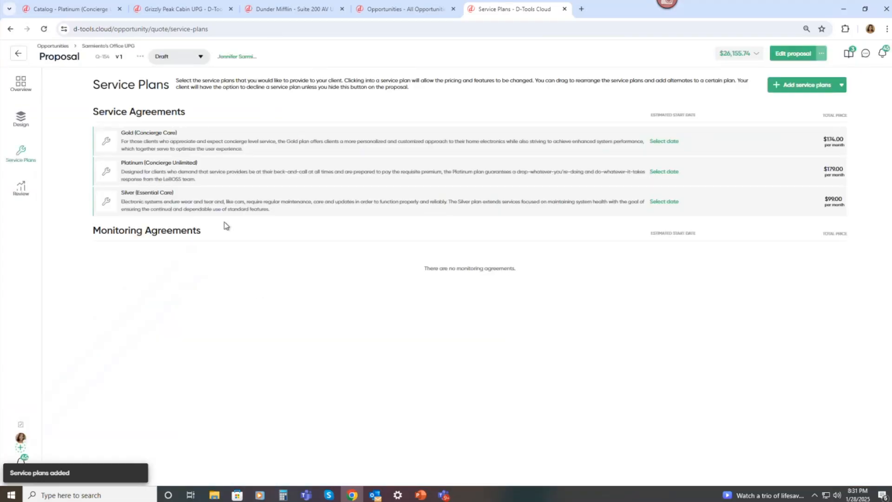
# Mark the Gold (Concierge Care) and Silver (Essential Care) plans as optional in the proposal.
pyautogui.click(185, 133)
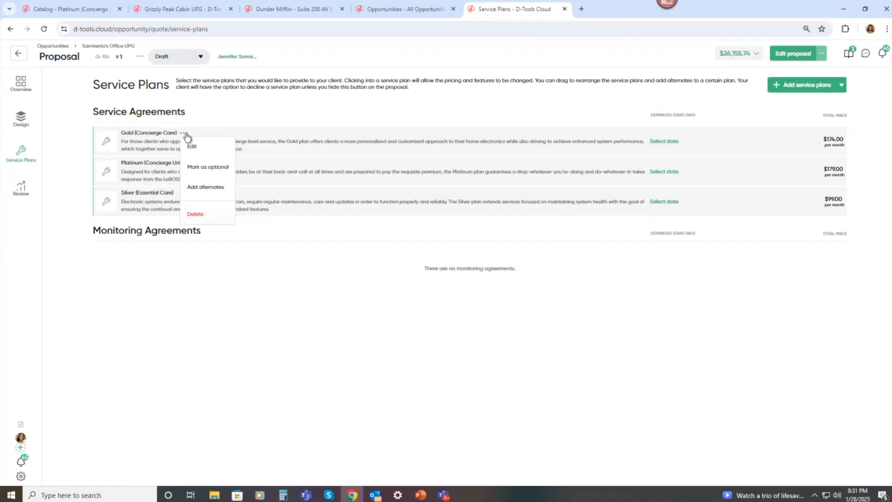
pyautogui.click(229, 113)
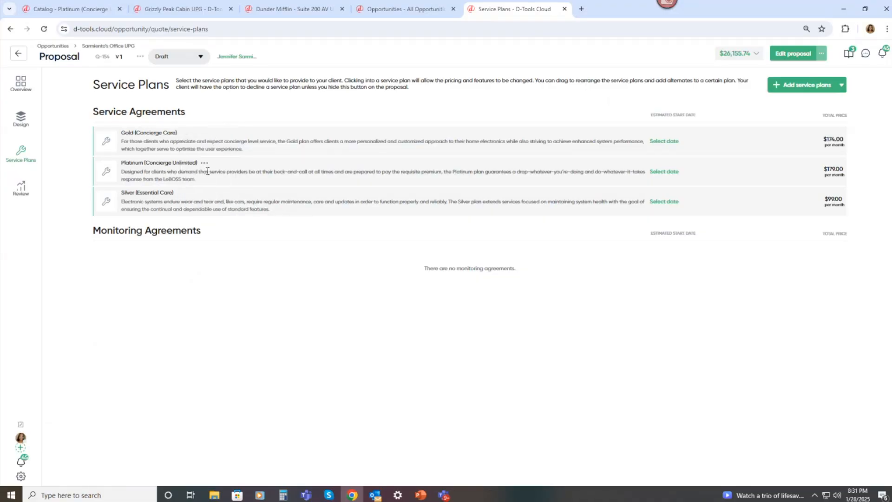
pyautogui.click(186, 135)
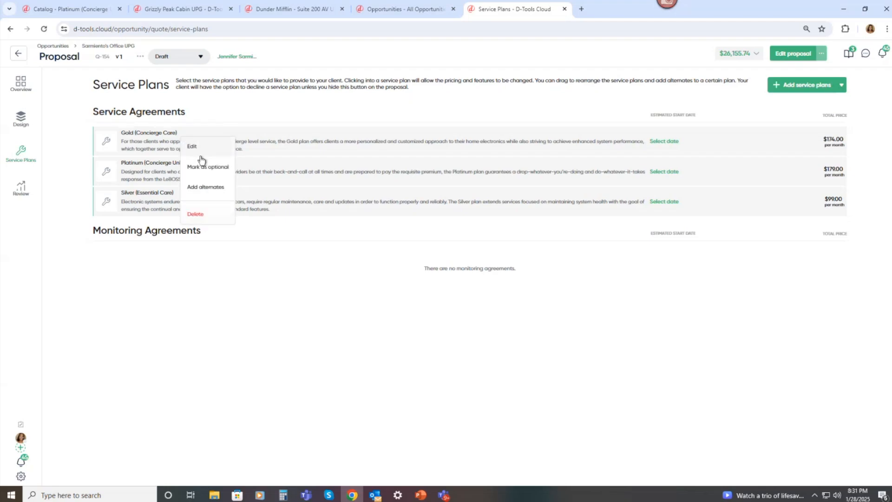
pyautogui.click(209, 167)
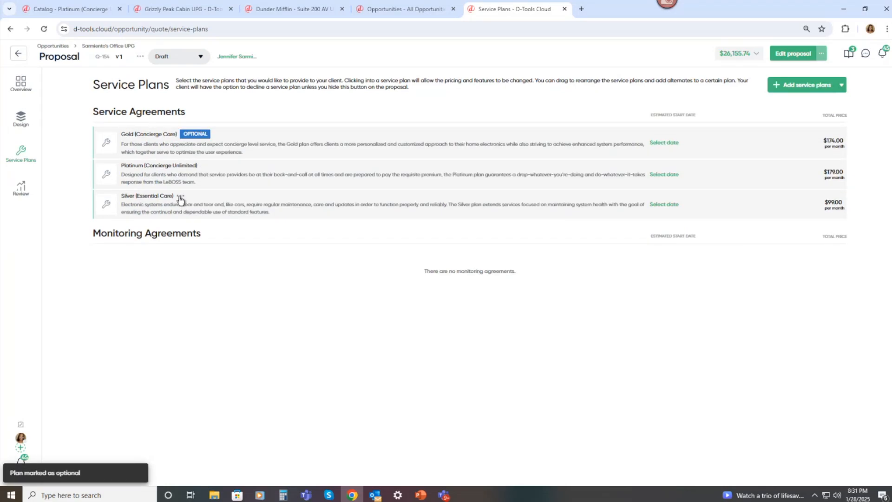
pyautogui.click(180, 197)
pyautogui.click(214, 230)
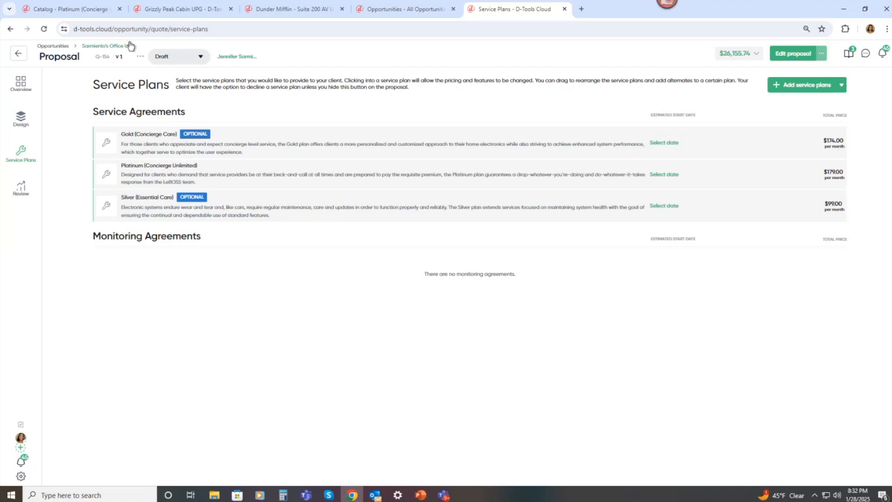
# Return to the catalog and leave the Platinum plan editor for the Service Plans list.
pyautogui.click(75, 13)
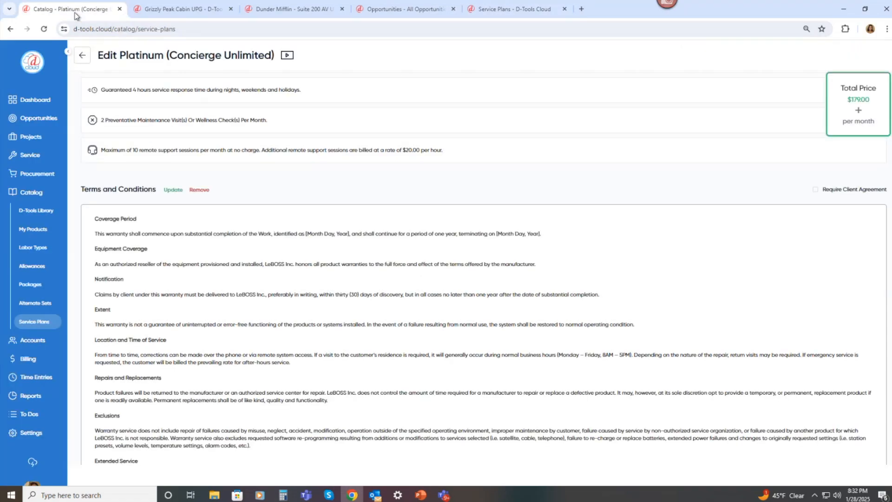
pyautogui.click(84, 56)
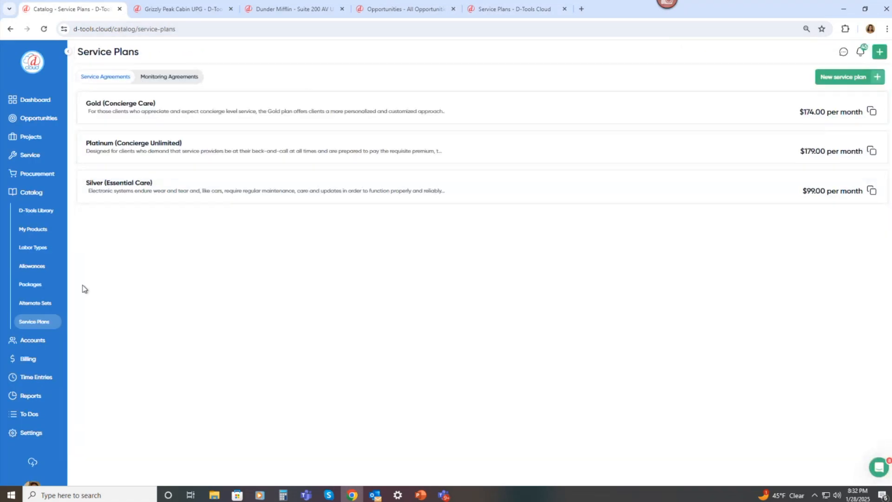